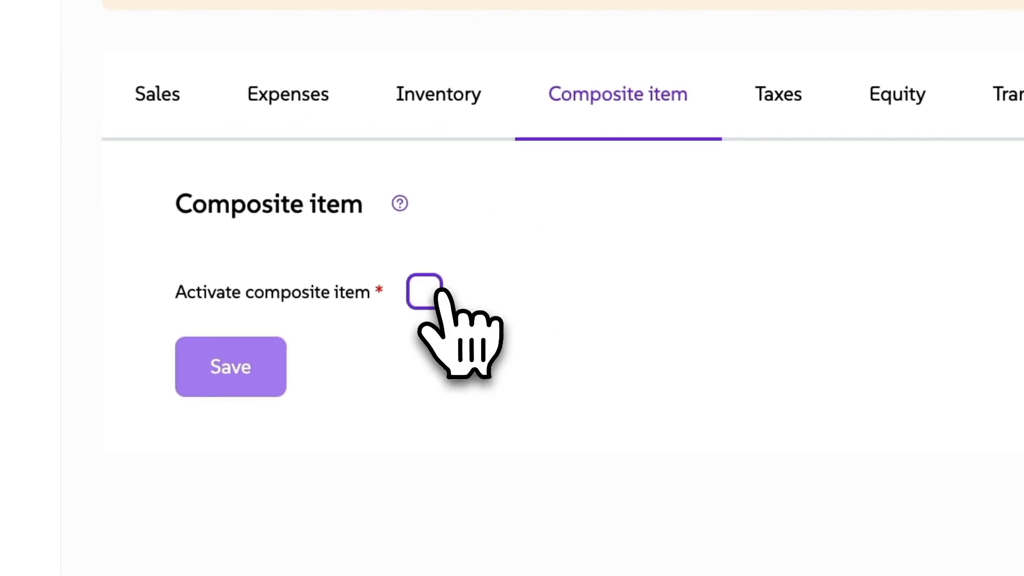
Activate composite items in the accounting settings, save the change and confirm the activation.
click(440, 292)
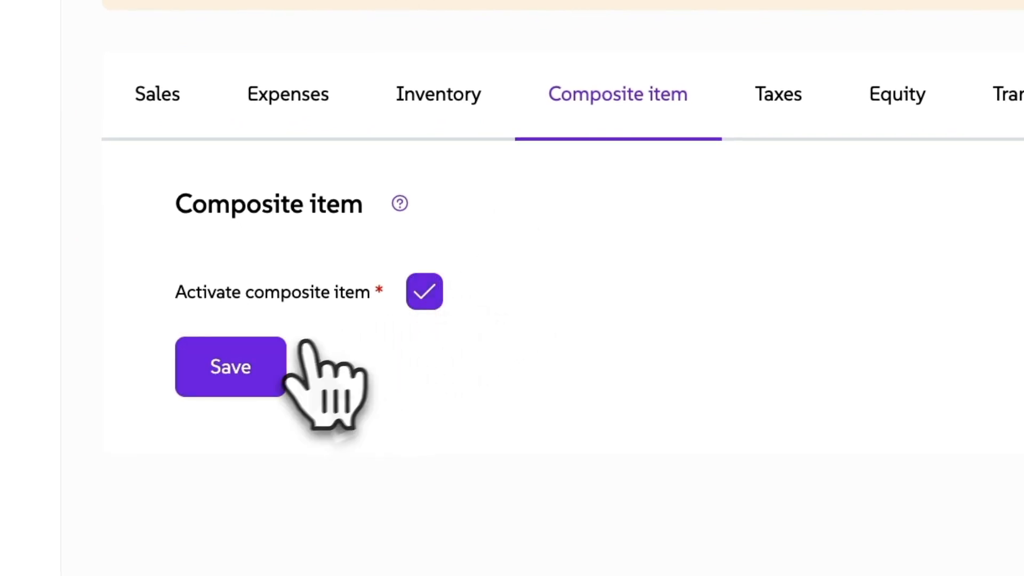
click(260, 373)
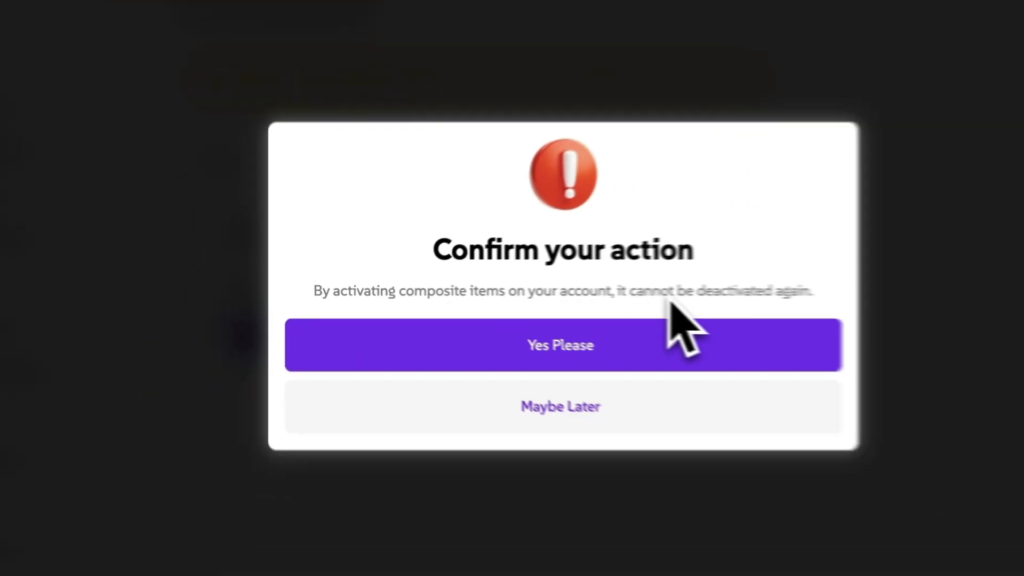
click(505, 345)
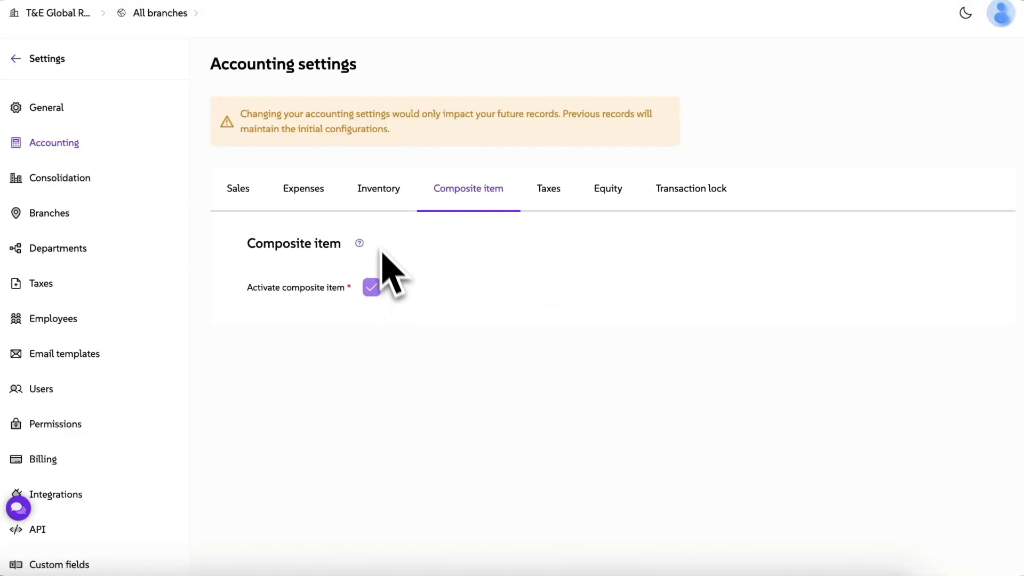
click(369, 211)
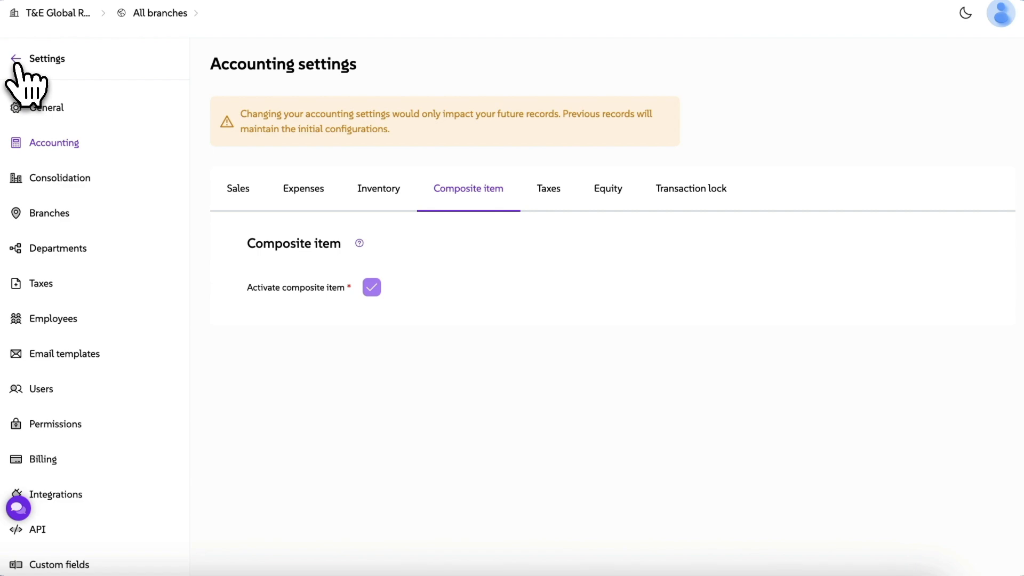
Leave the settings for the inventory, start a new item and set it as raw material.
double_click(18, 59)
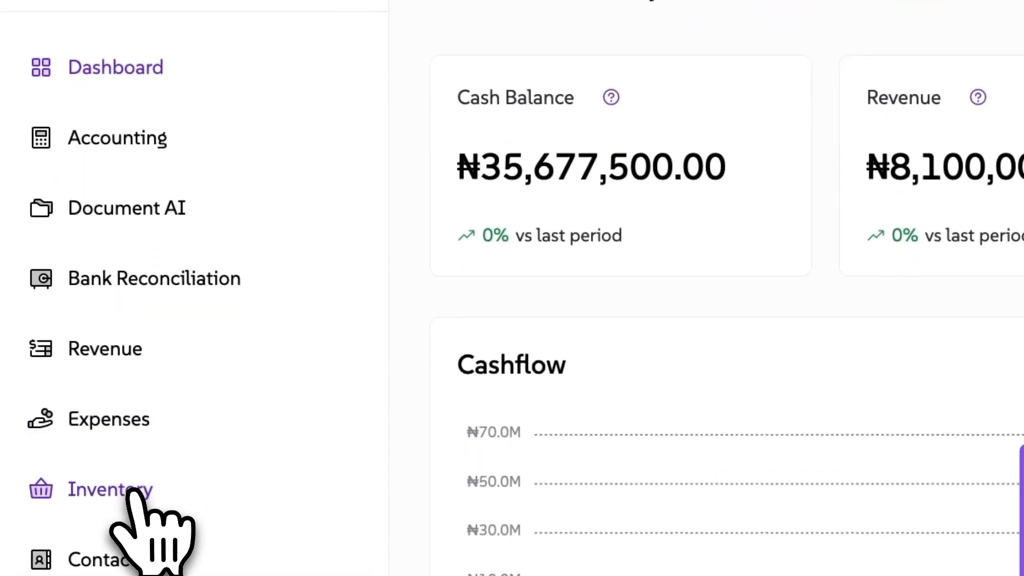
click(132, 489)
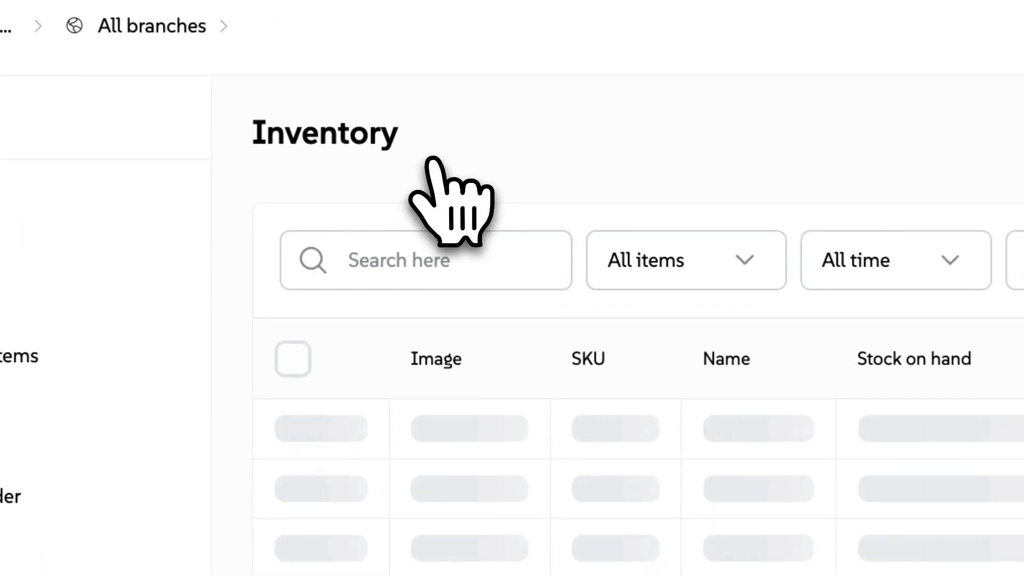
click(901, 139)
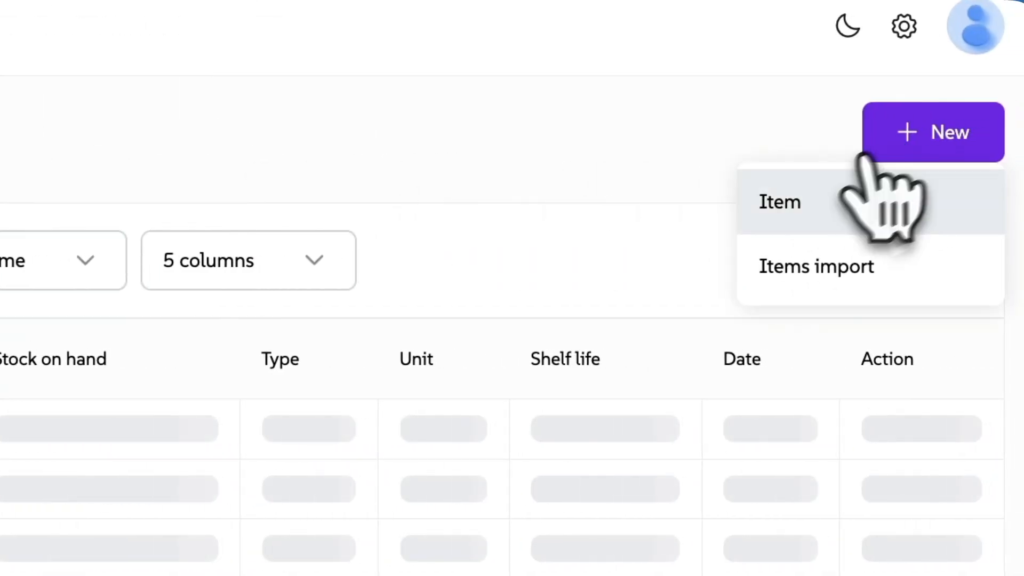
click(785, 205)
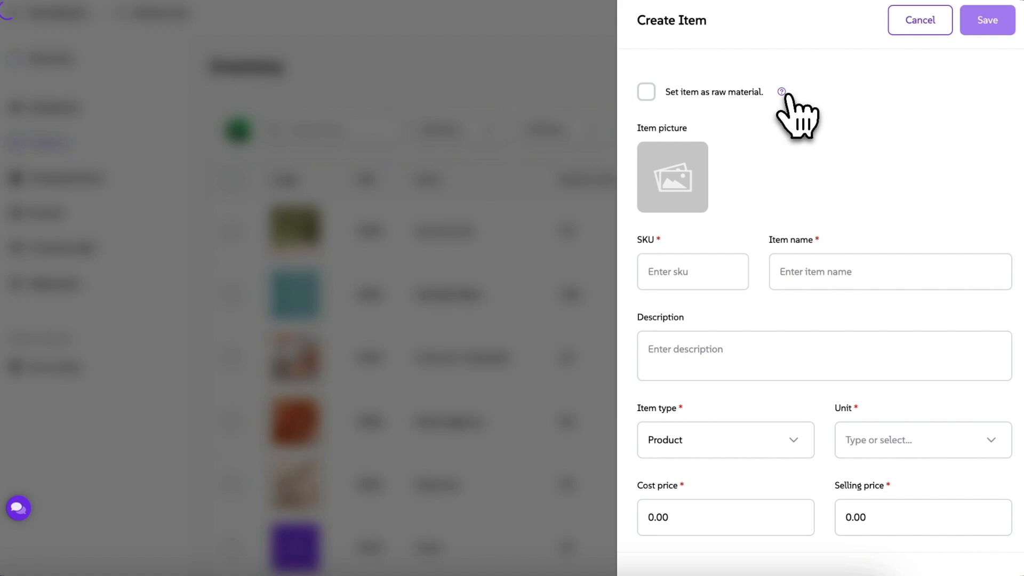
mouse_move(783, 94)
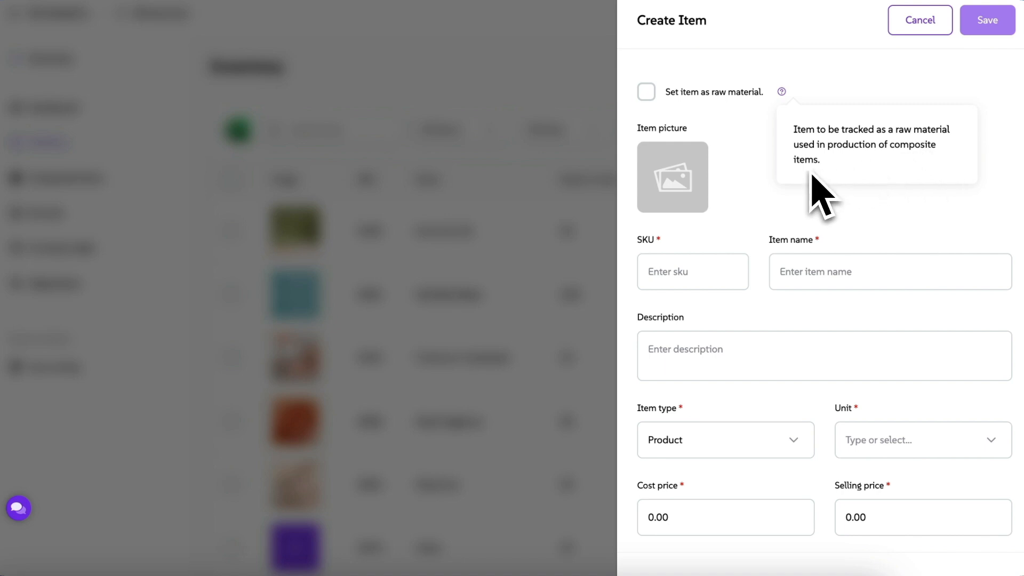
click(647, 92)
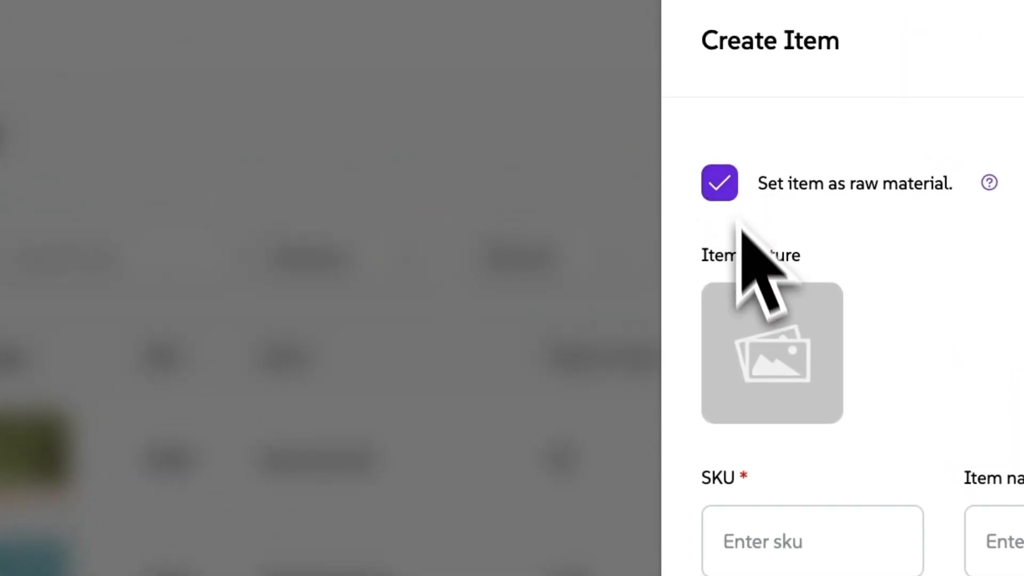
Enter S006 as the raw material's SKU and Castor Oil as its item name.
click(323, 176)
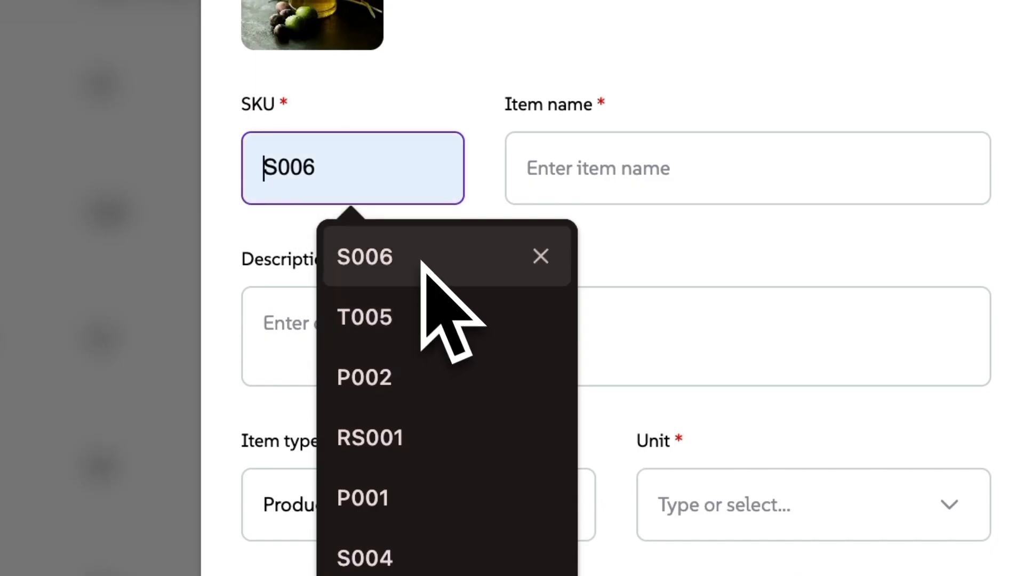
click(423, 258)
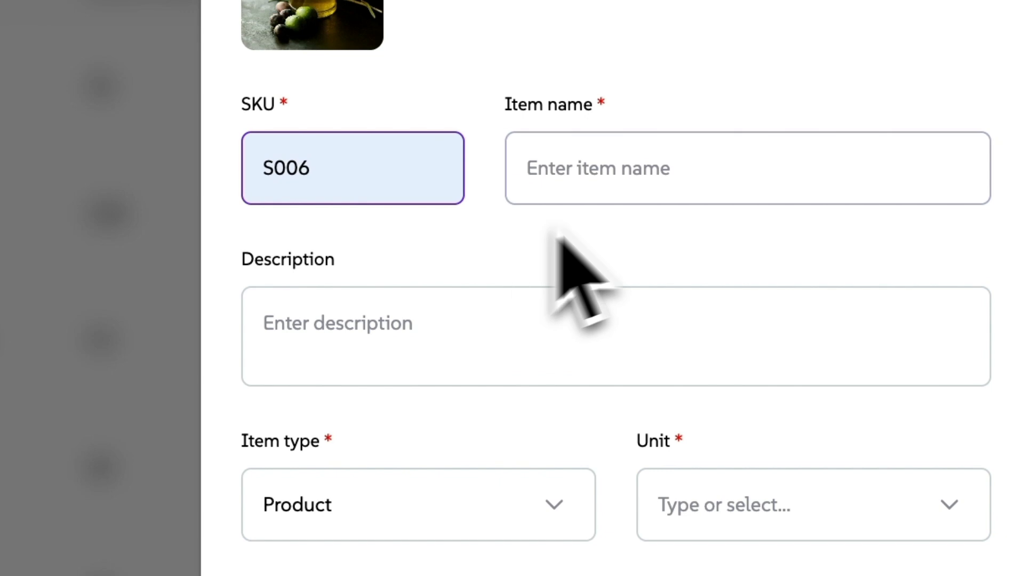
click(613, 171)
click(738, 378)
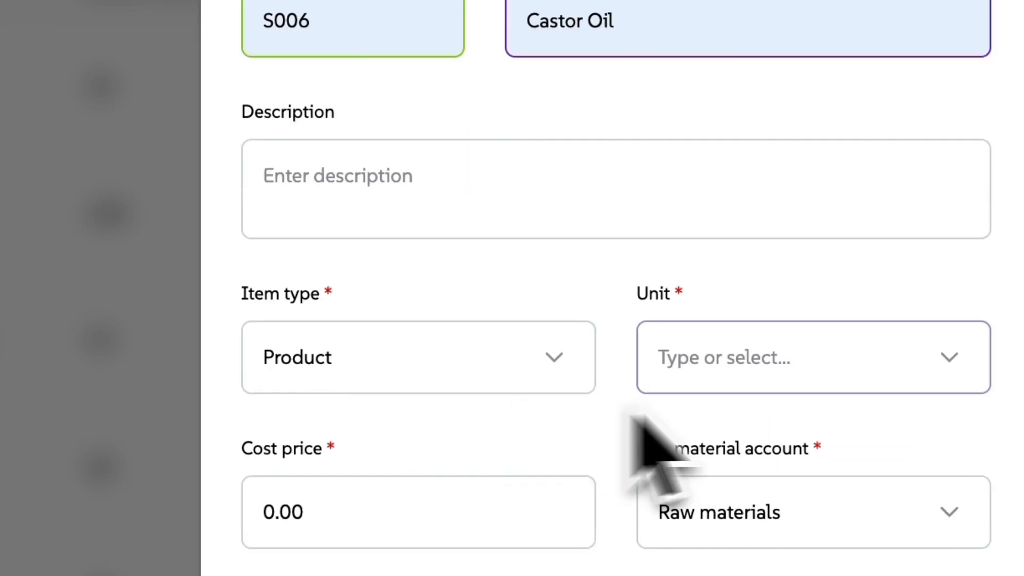
Set the Castor Oil item's unit to ml and its cost price to 1,000.00.
click(955, 518)
scroll(850, 274, down, 3)
click(746, 173)
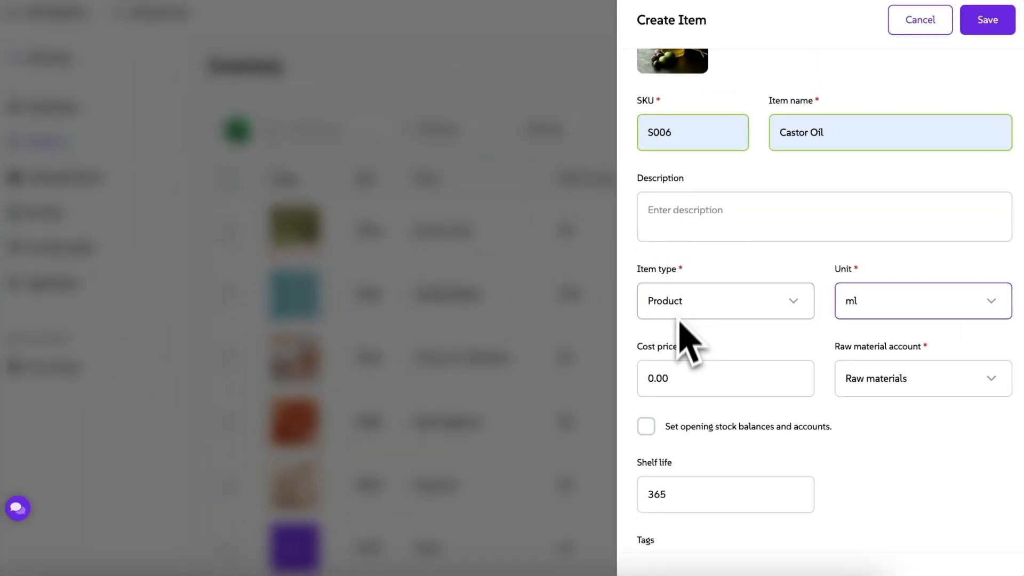
click(643, 377)
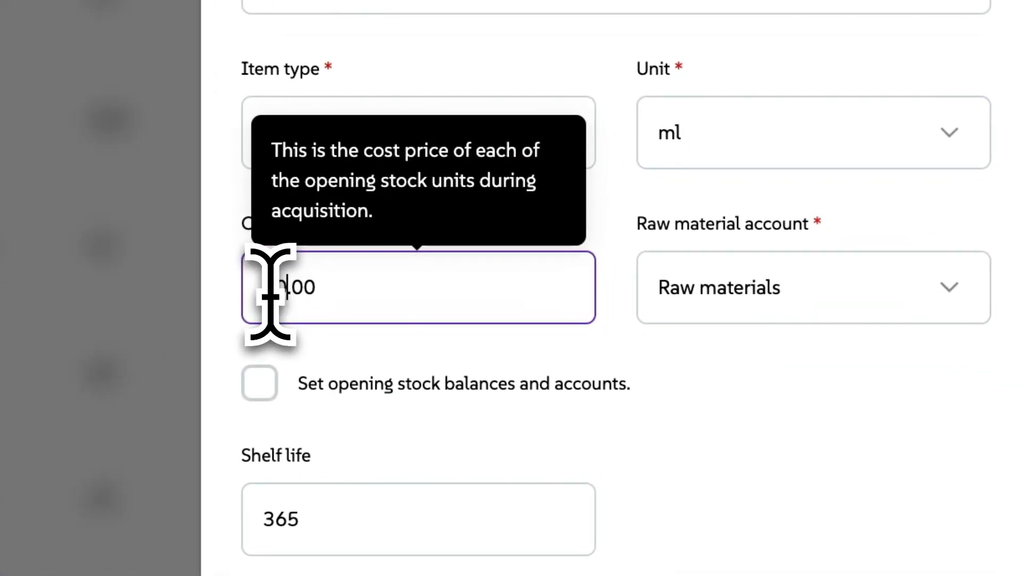
click(609, 366)
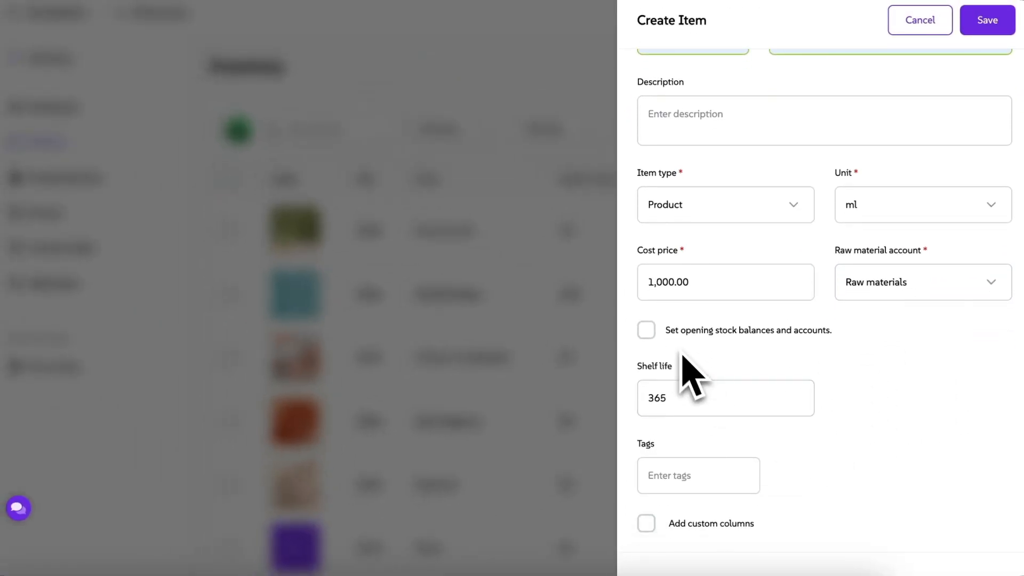
Enable opening stock balances for Castor Oil with an opening stock price of ₦1,000.00 and a quantity of 100.
click(649, 334)
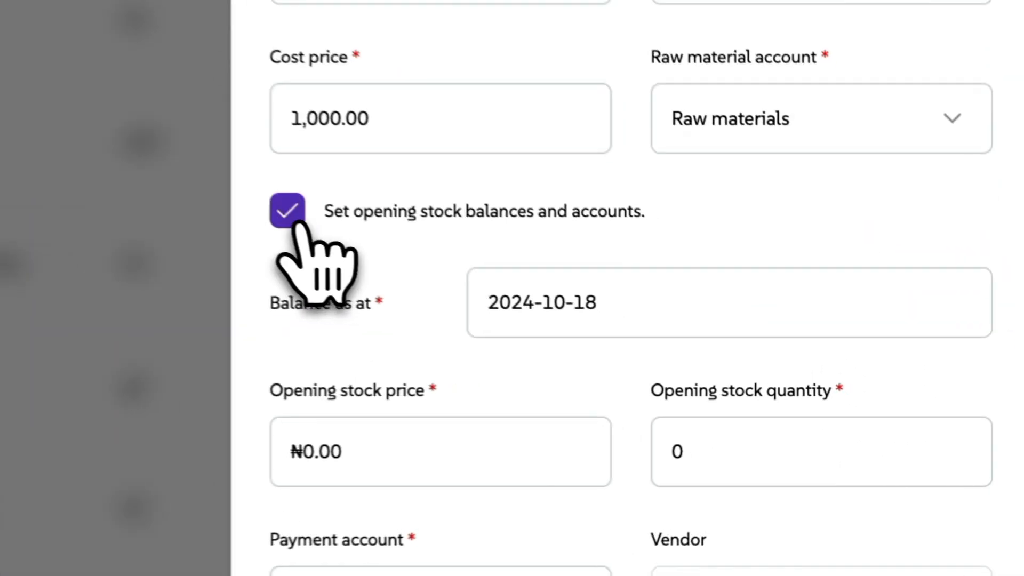
scroll(733, 410, down, 2)
drag(681, 368, 657, 360)
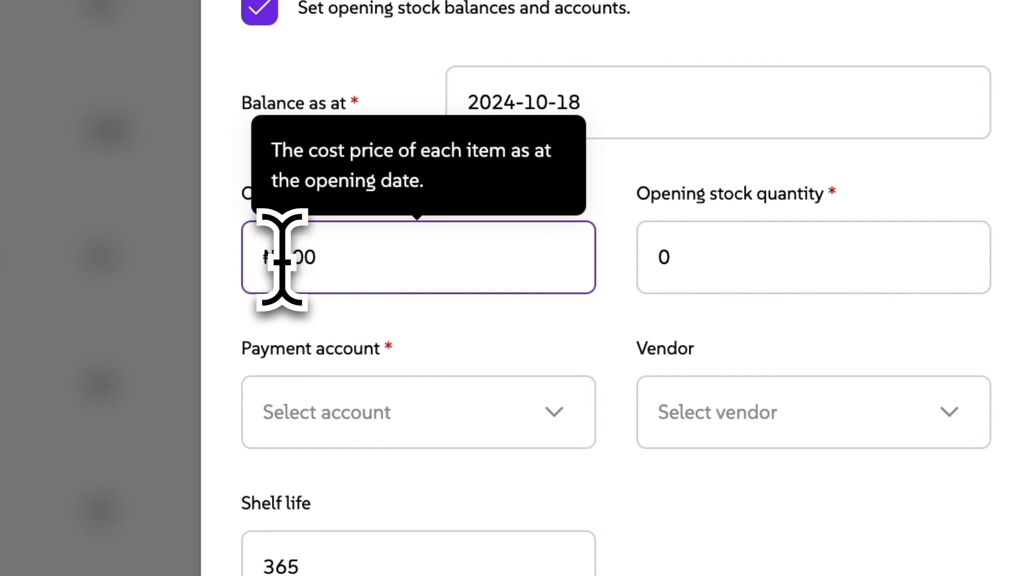
click(667, 258)
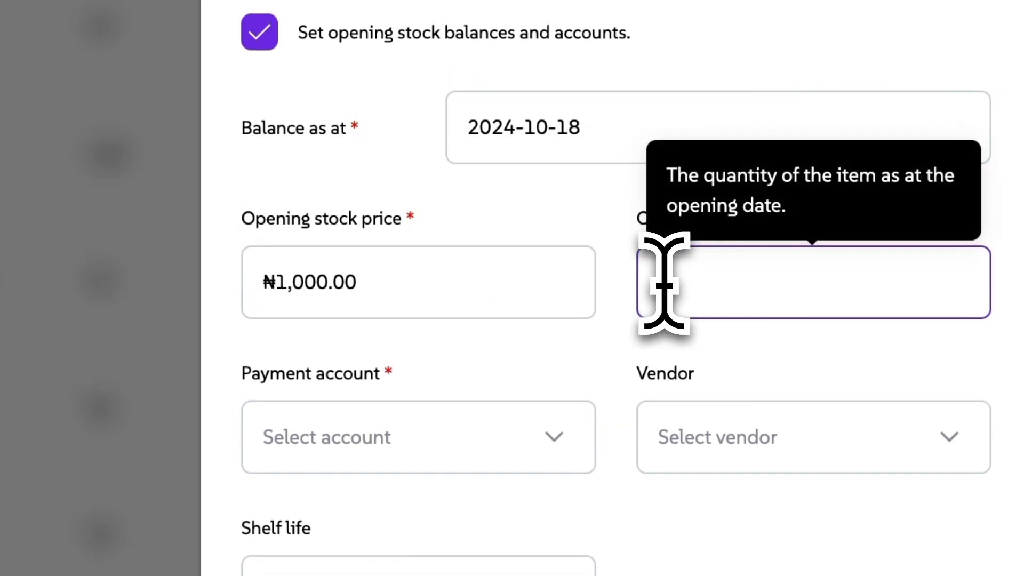
scroll(539, 378, down, 2)
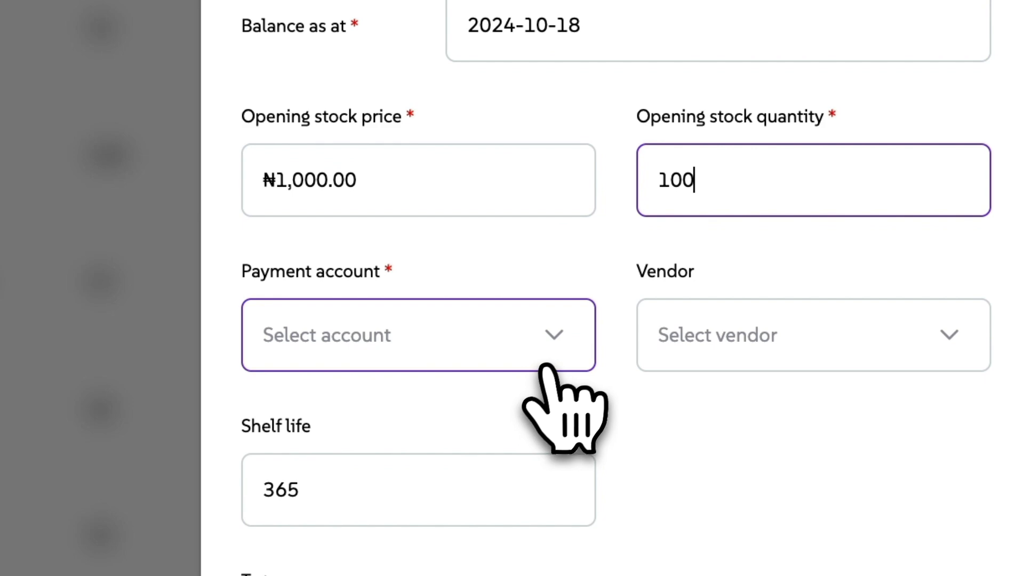
Choose UBA as the payment account and the XYZ Enterprises contact as vendor, and save the Castor Oil item.
click(547, 360)
click(299, 196)
click(768, 353)
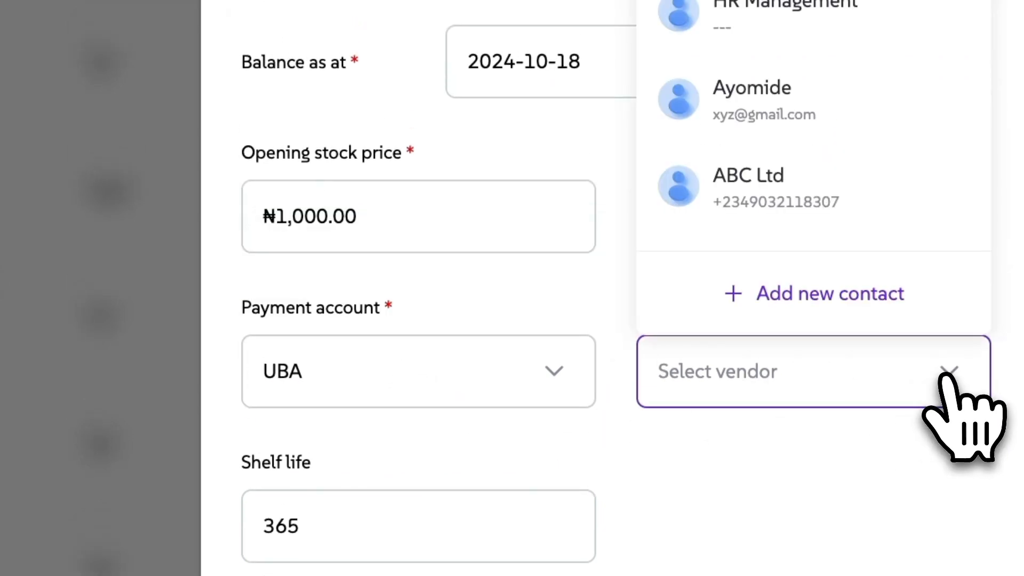
click(842, 109)
scroll(621, 464, down, 5)
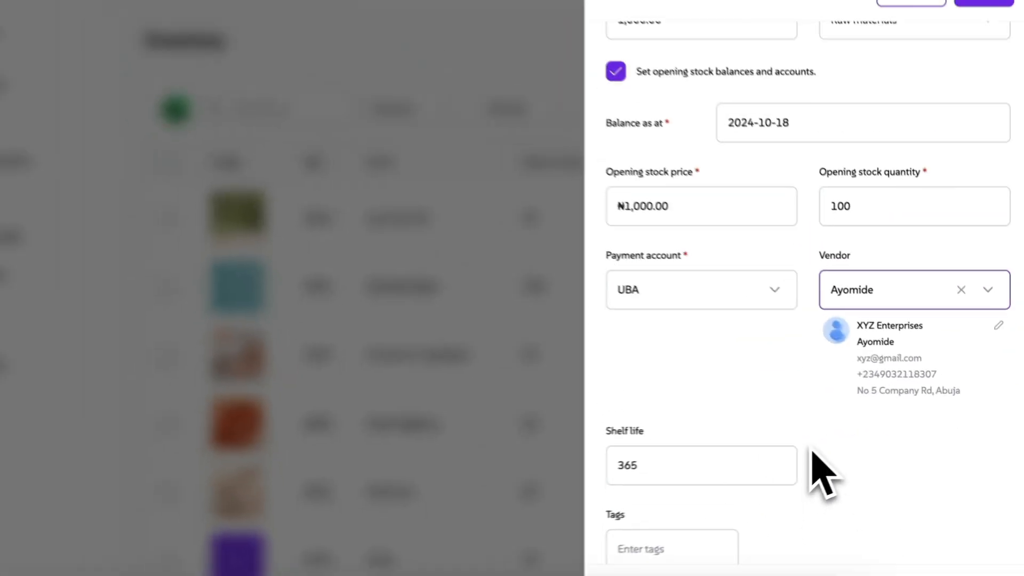
scroll(621, 493, up, 6)
scroll(837, 464, up, 3)
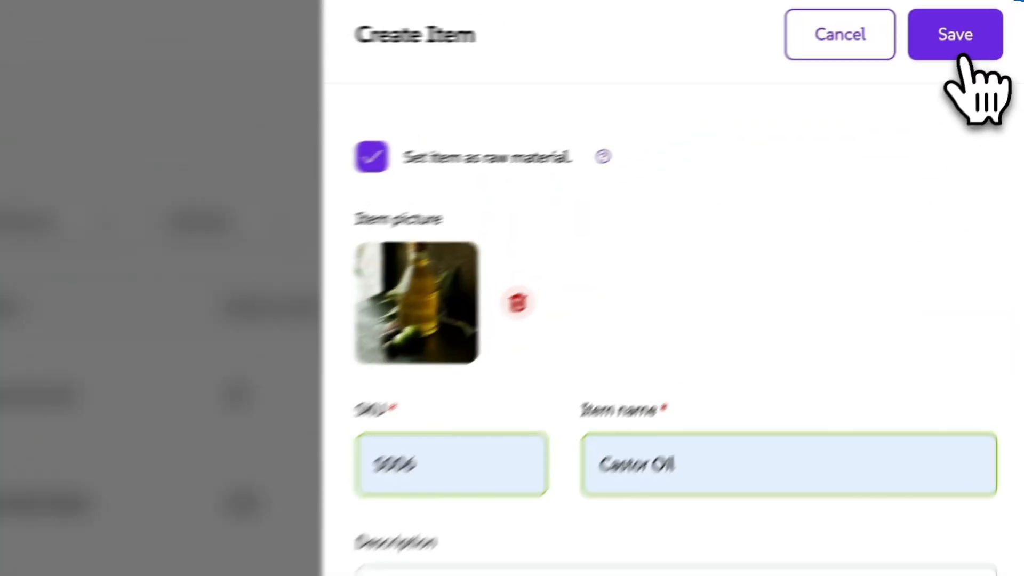
click(991, 31)
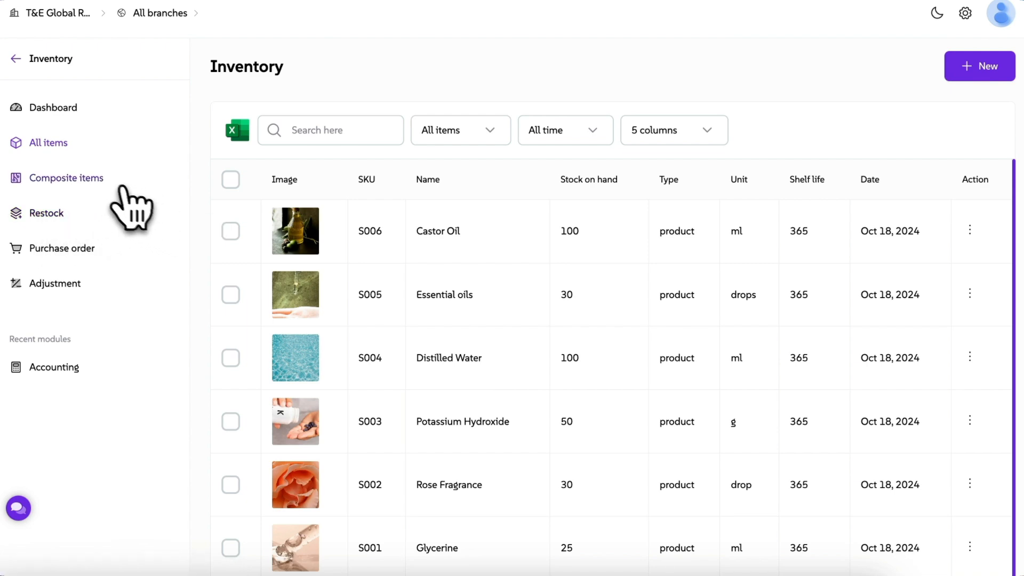
Go to the inventory's composite items and start creating a new composite item.
click(98, 182)
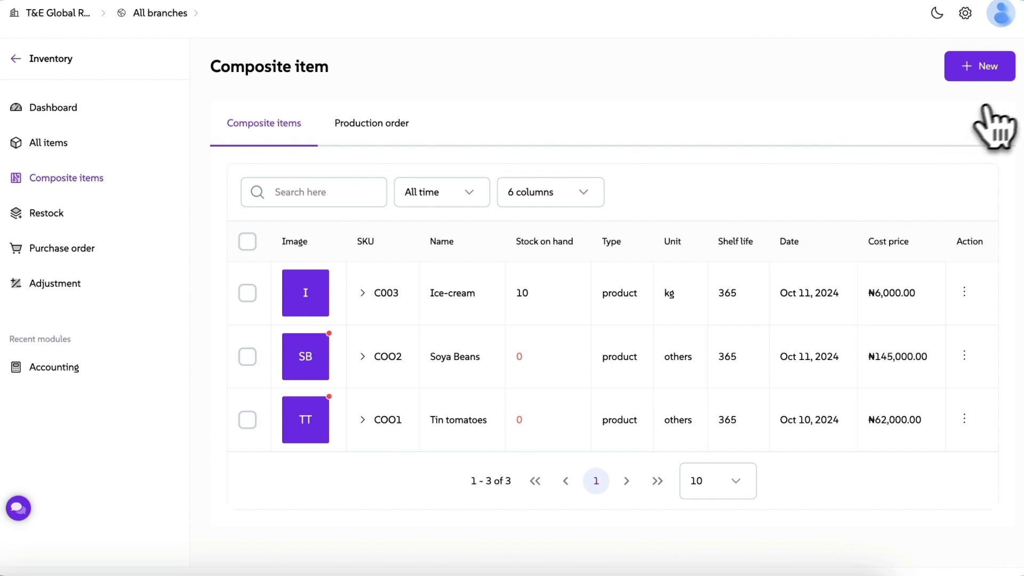
click(976, 75)
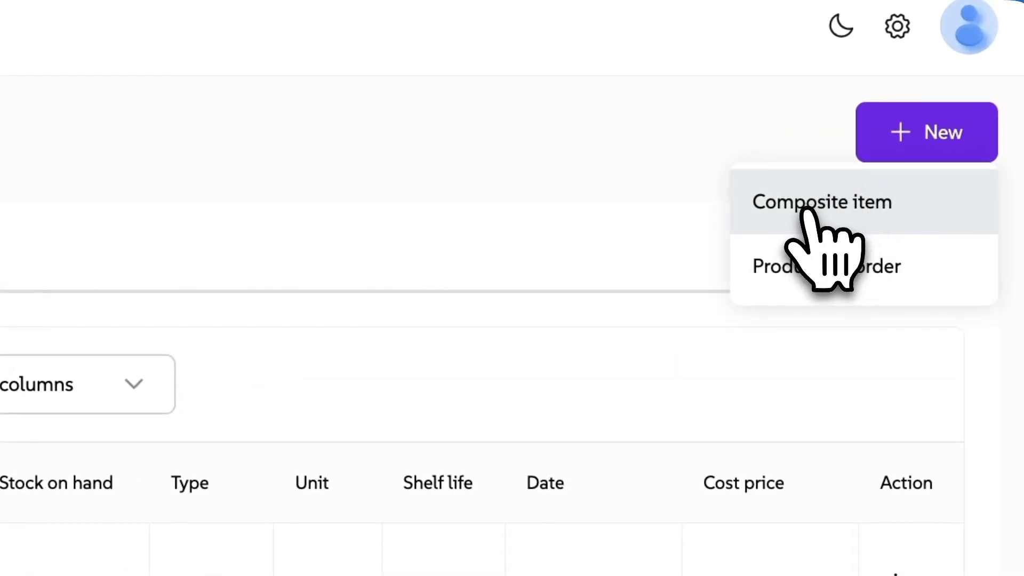
click(806, 209)
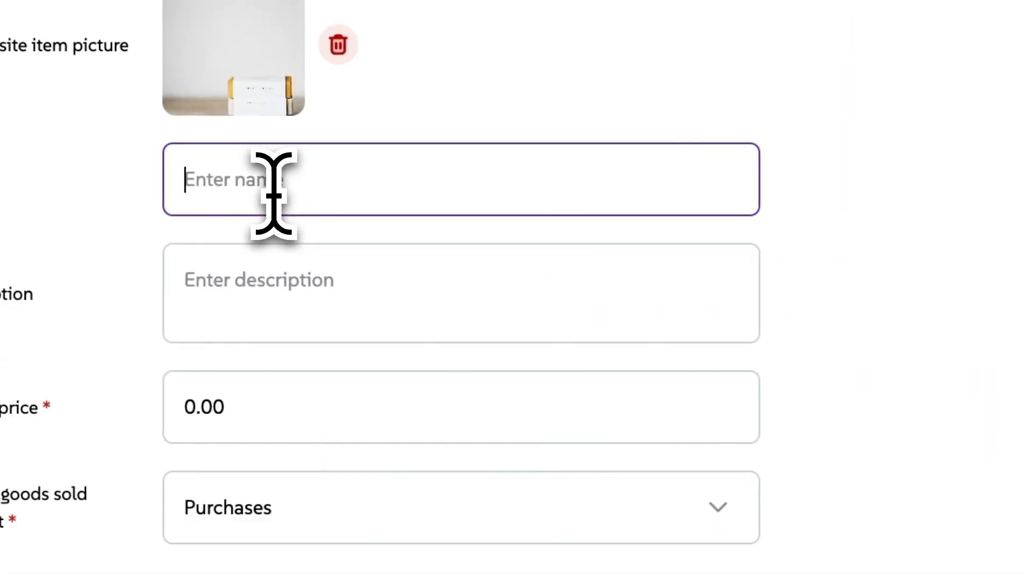
Name the composite item Rose Soap, give it the SKU RS001 and choose its unit.
click(121, 213)
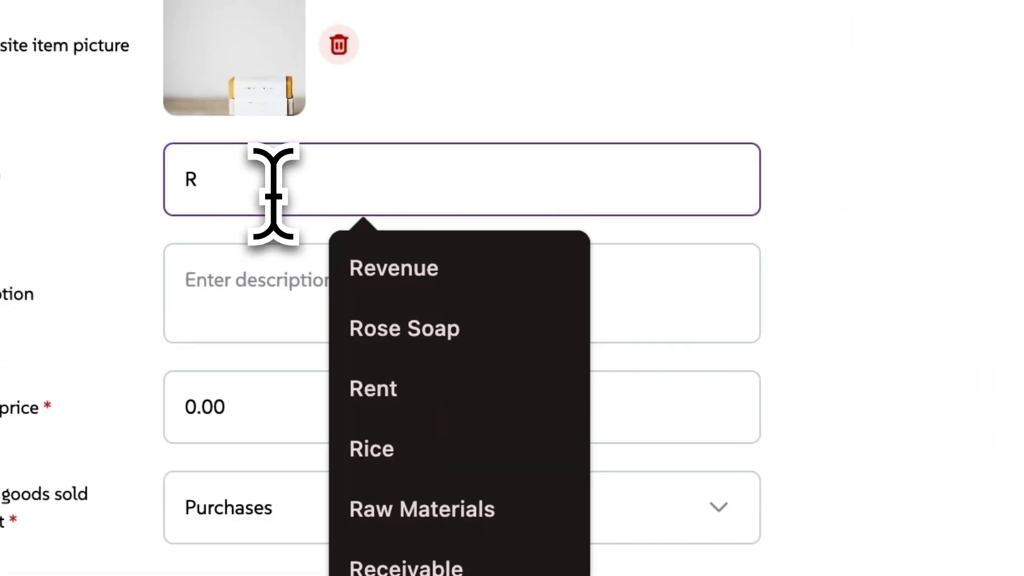
click(425, 341)
click(753, 92)
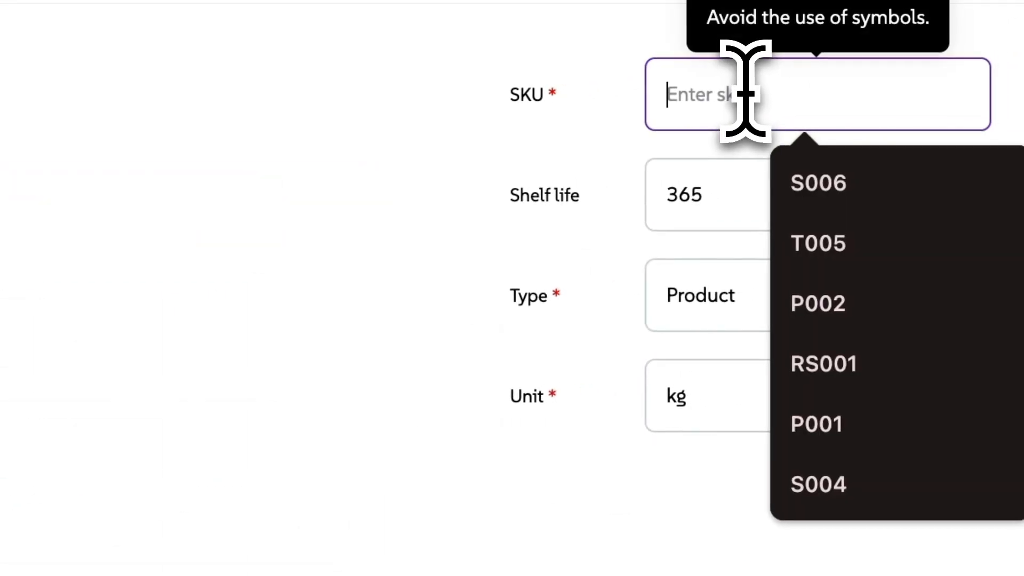
click(852, 188)
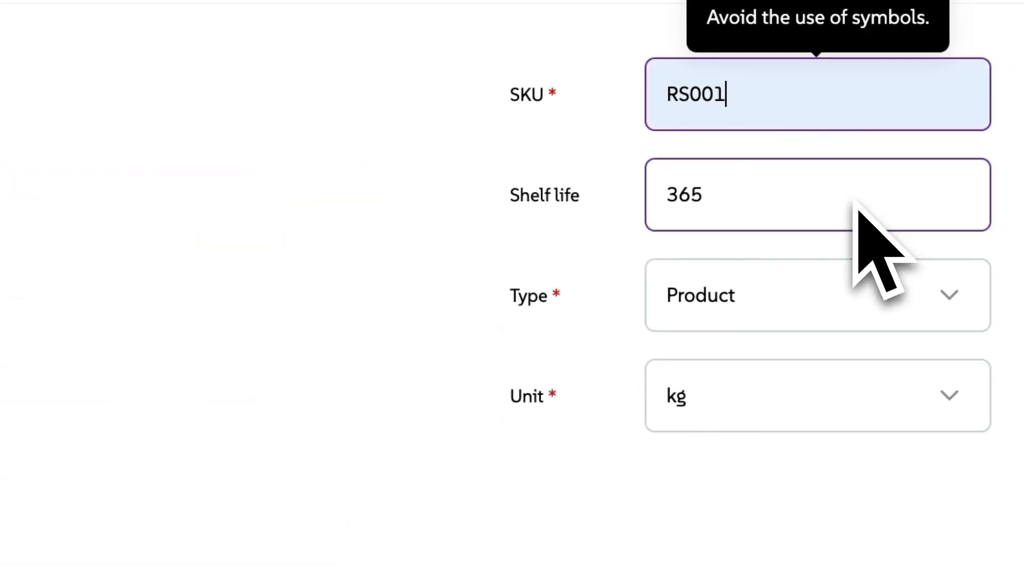
click(947, 407)
click(731, 575)
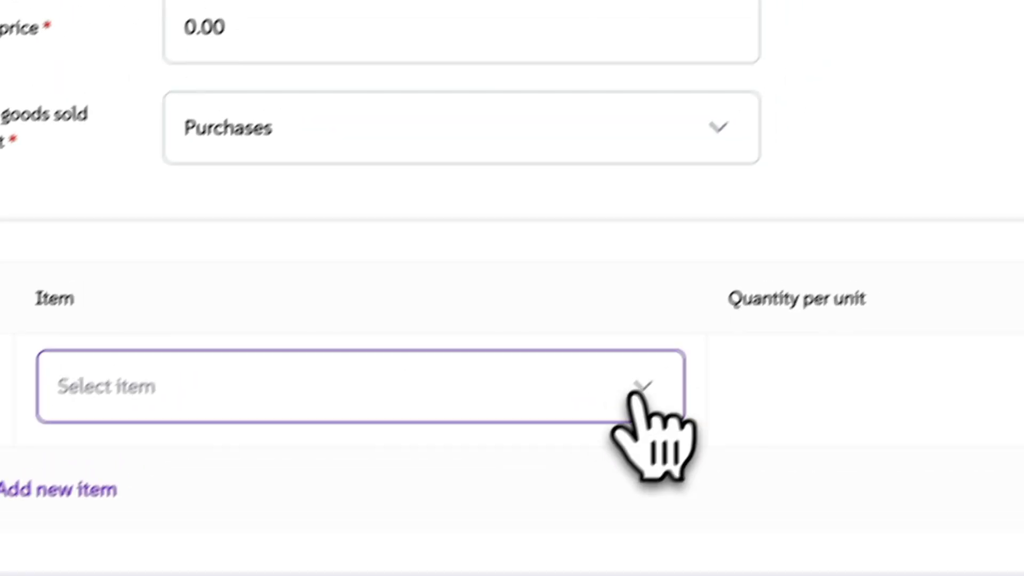
Add Castor Oil and Essential oils as component items of the Rose Soap composite item.
click(613, 425)
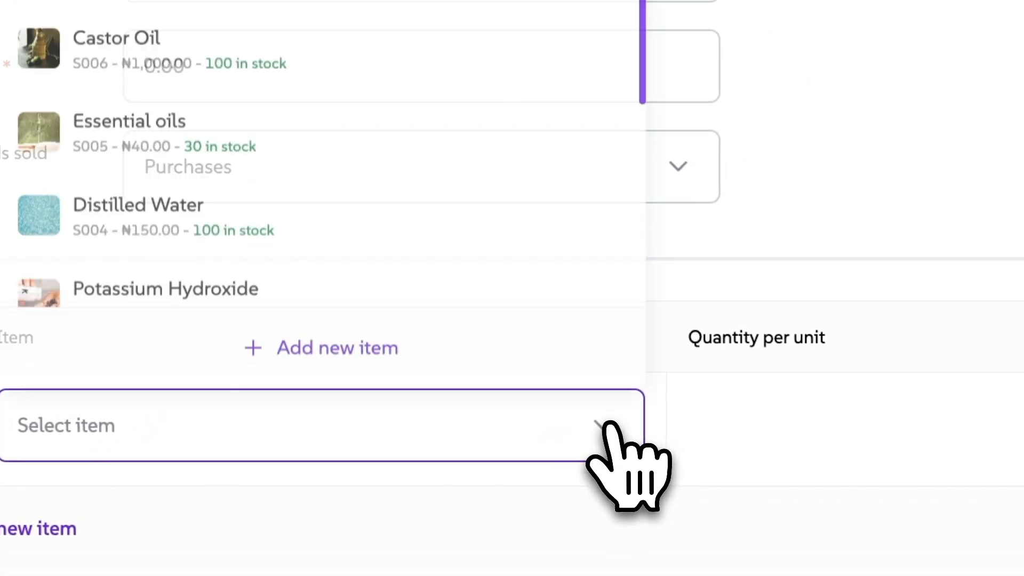
click(486, 88)
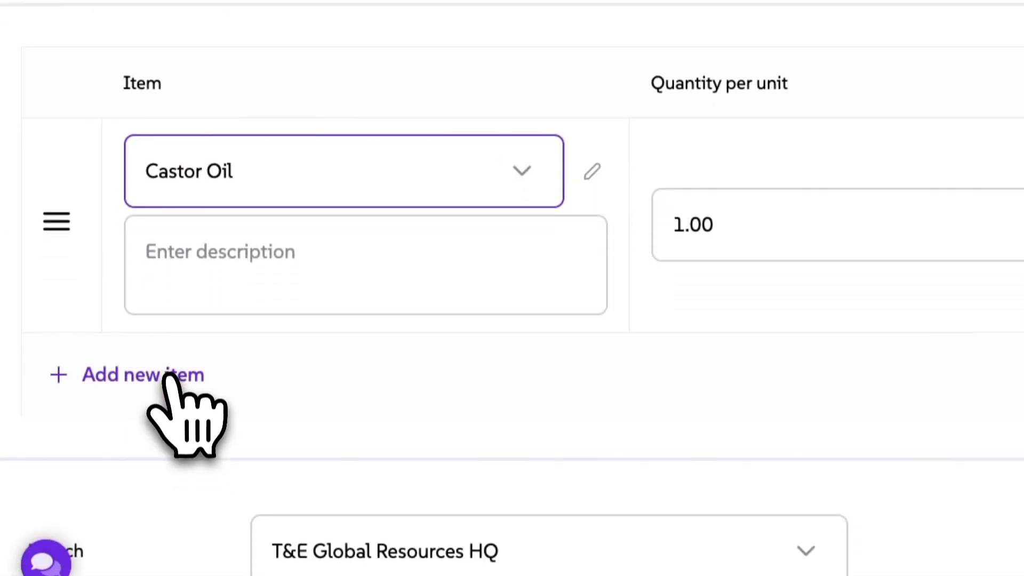
click(165, 376)
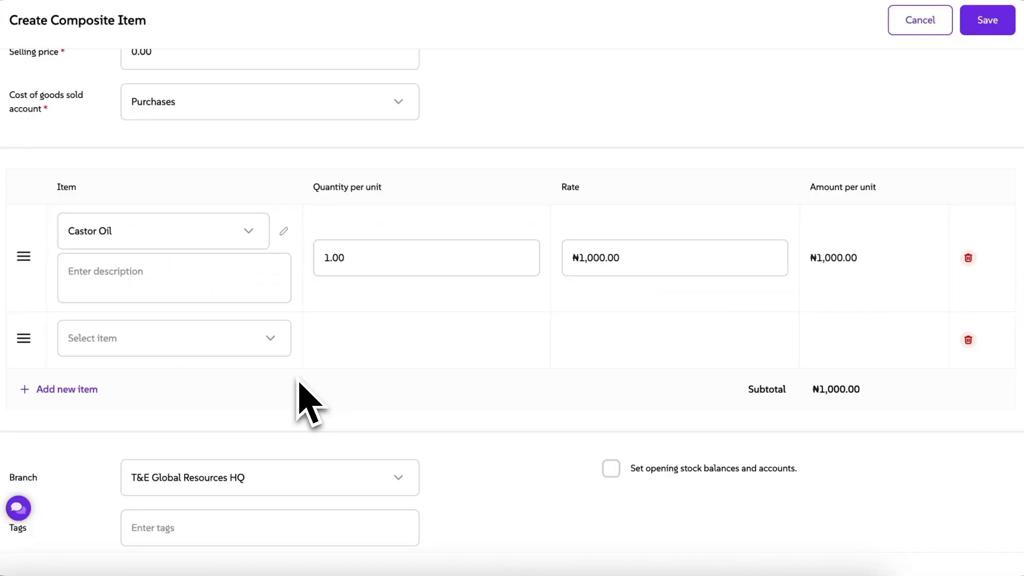
click(544, 390)
click(384, 110)
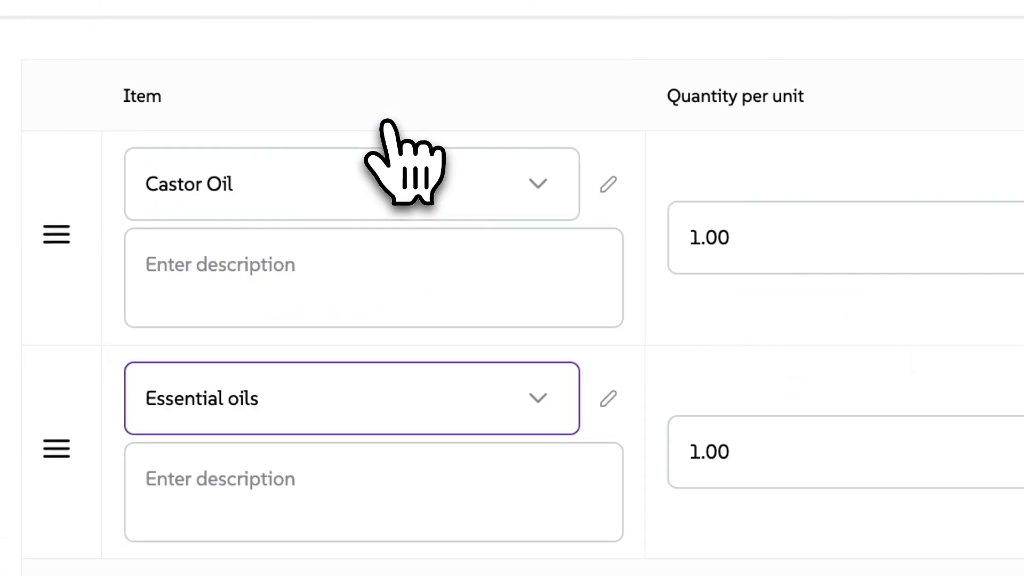
Add Distilled Water, Potassium Hydroxide, Rose Fragrance and Glycerine as further component items of the Rose Soap composite item.
scroll(387, 467, down, 2)
click(199, 419)
click(408, 356)
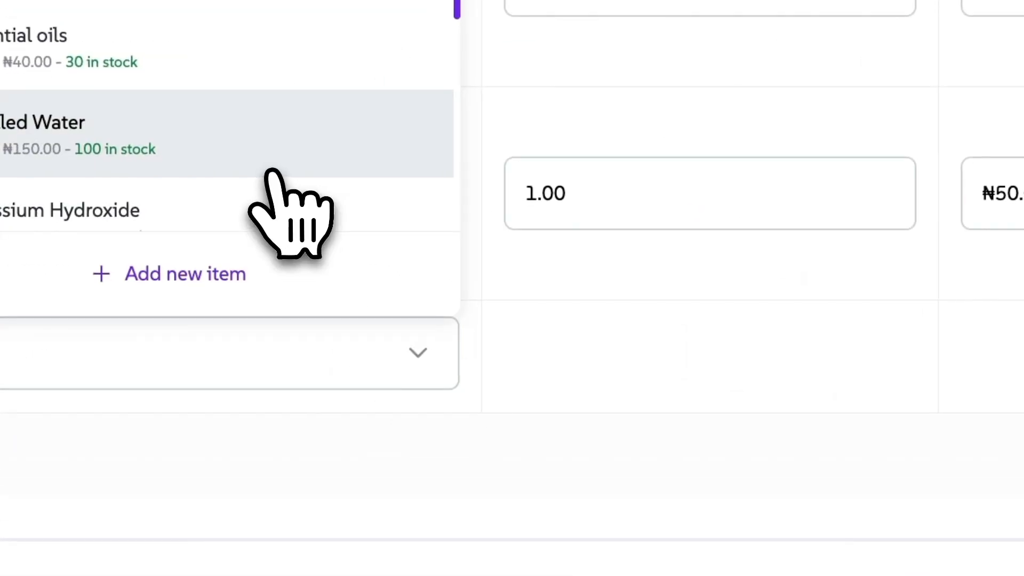
scroll(272, 201, down, 2)
click(272, 203)
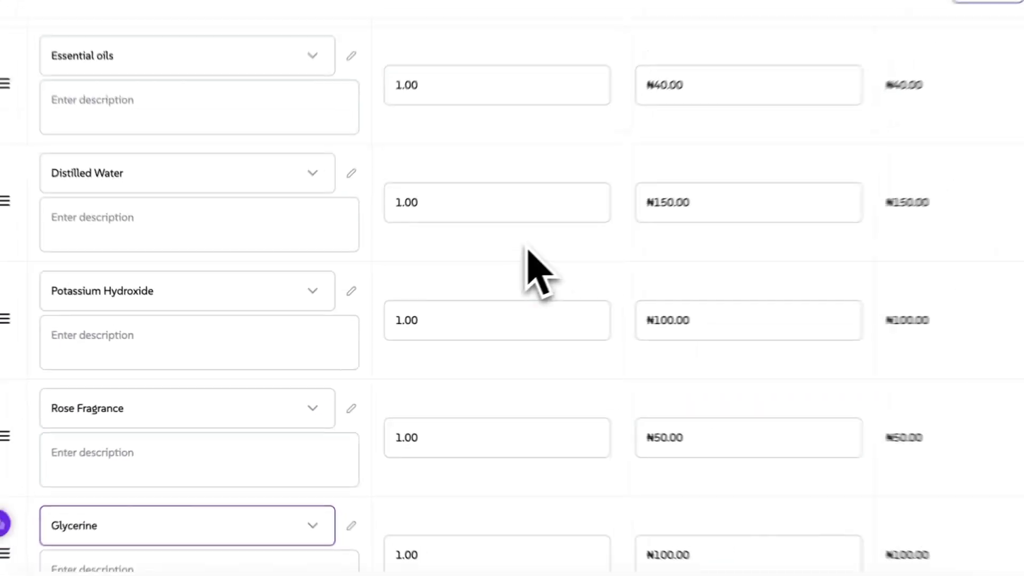
Set quantities per unit: Castor Oil 2, Essential oils 2, Distilled Water 7, Potassium Hydroxide 0.5, Rose Fragrance 2 and Glycerine 0.1.
scroll(528, 250, up, 4)
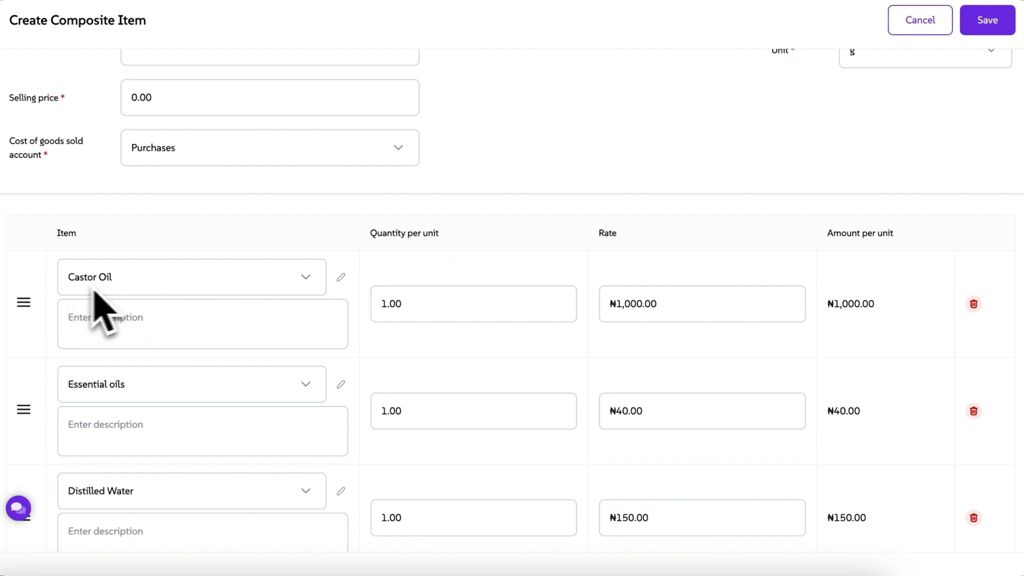
double_click(388, 303)
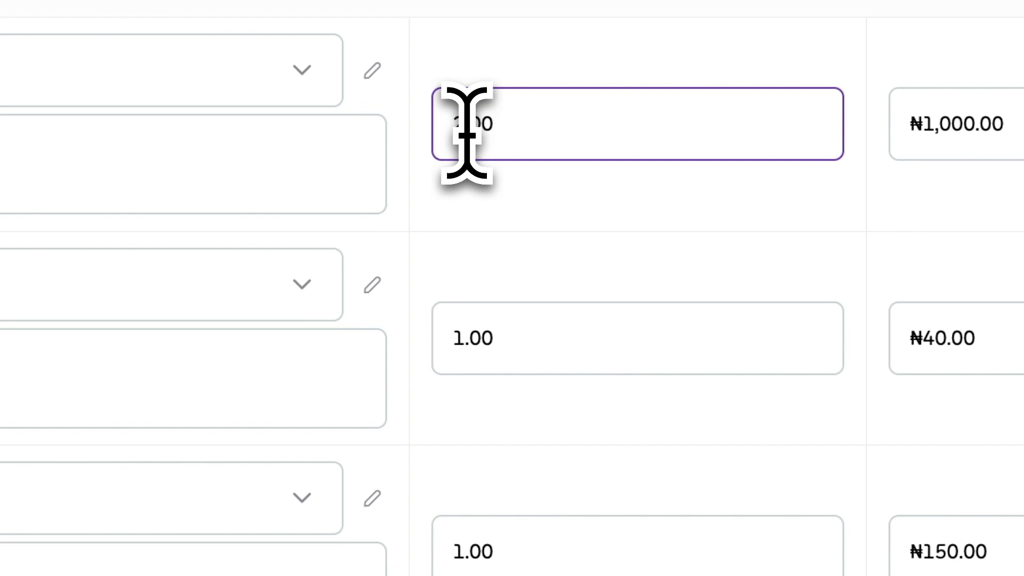
text(2)
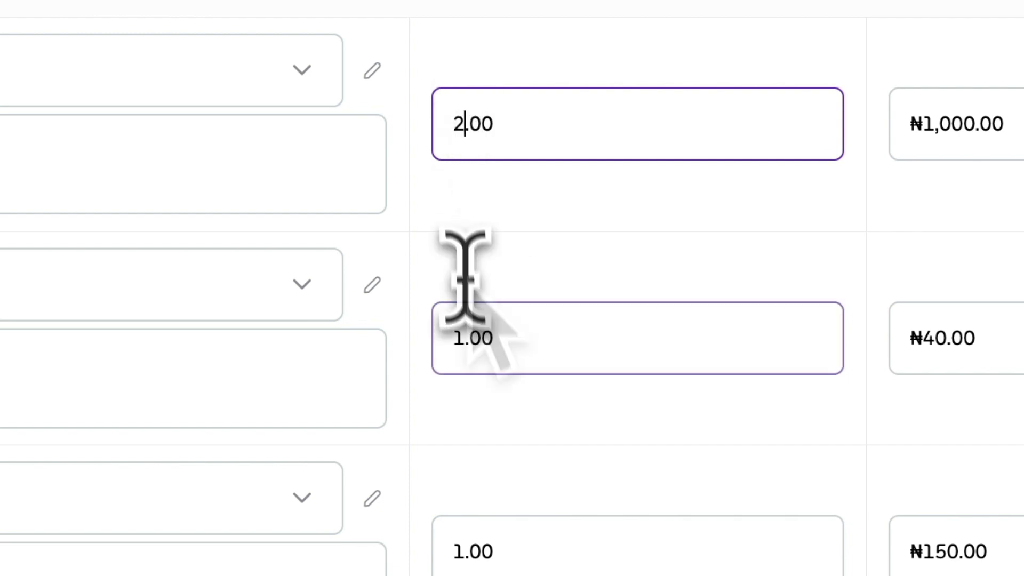
text(2)
double_click(487, 344)
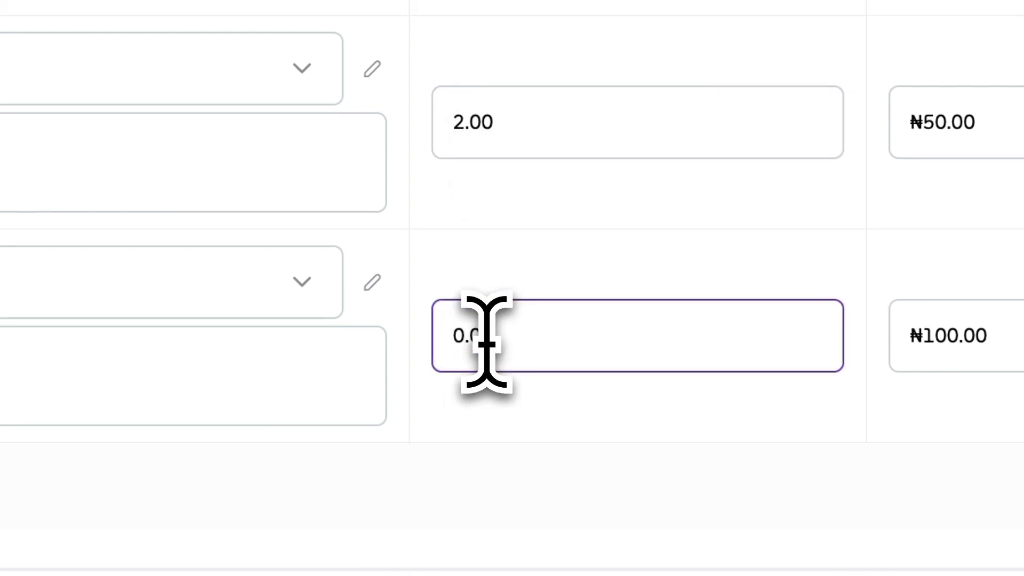
text(0.1)
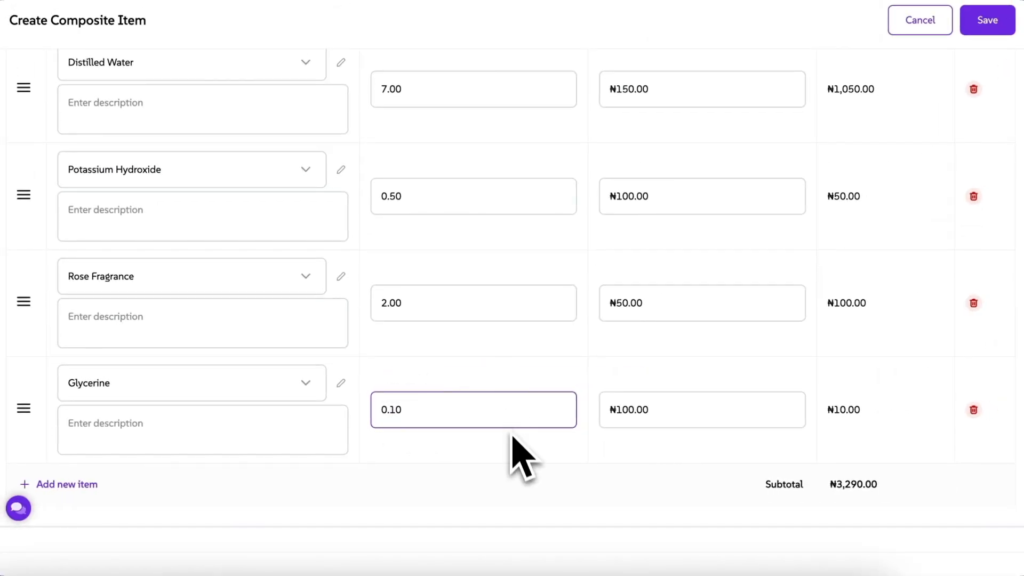
Set the Rose Soap selling price to 5,000 and save the composite item.
scroll(534, 443, down, 2)
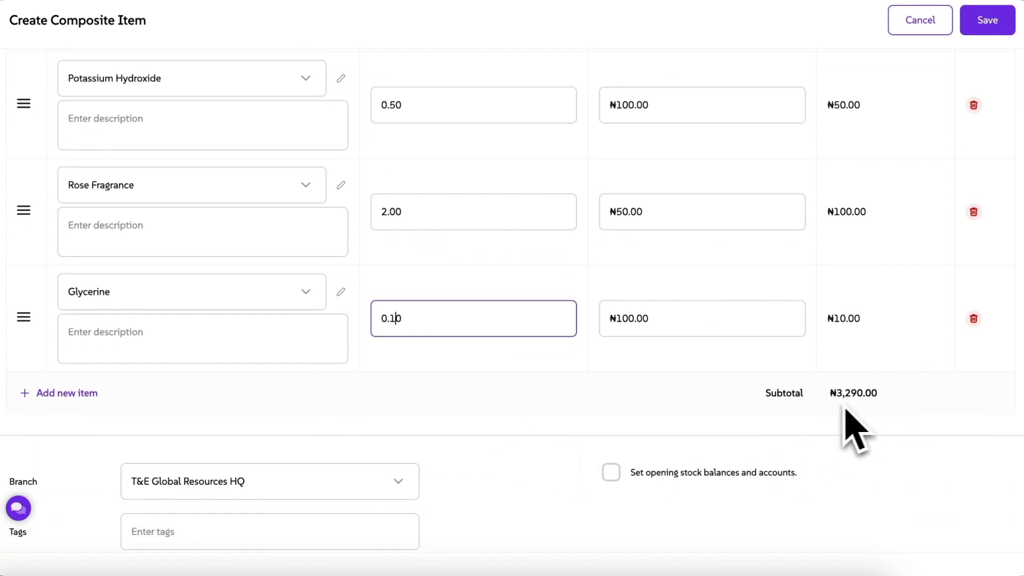
scroll(469, 385, up, 4)
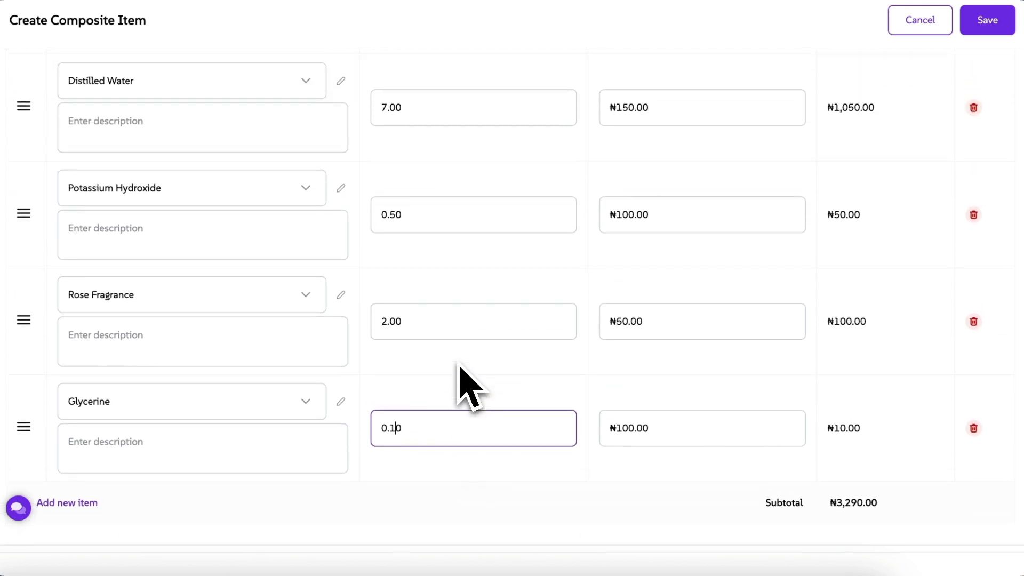
scroll(469, 385, up, 8)
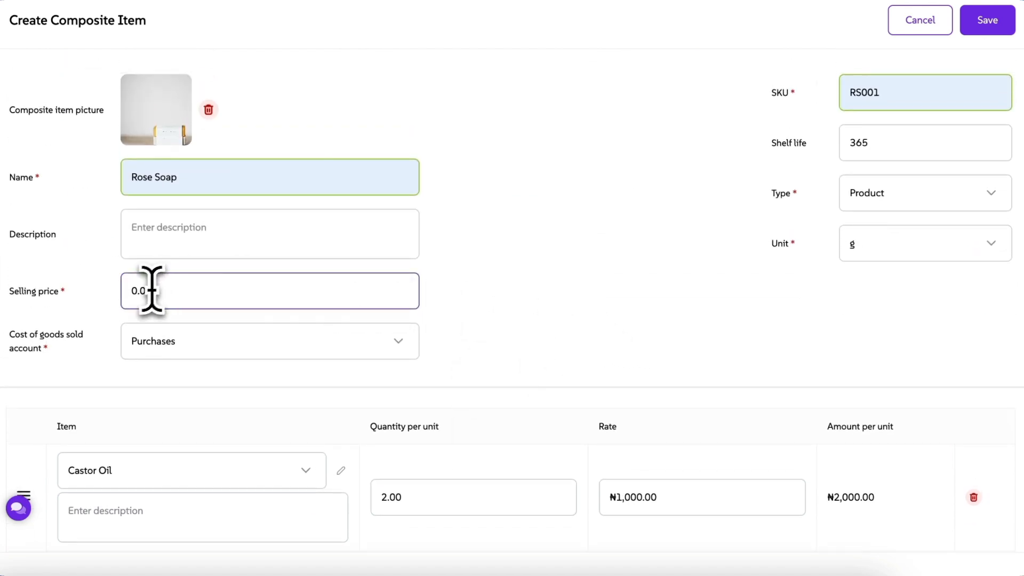
double_click(152, 291)
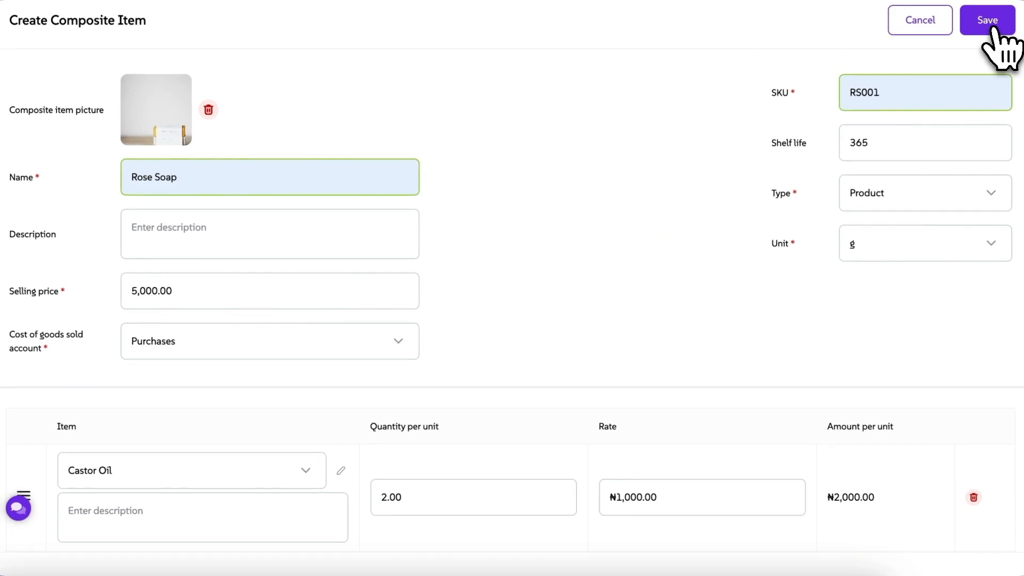
click(991, 24)
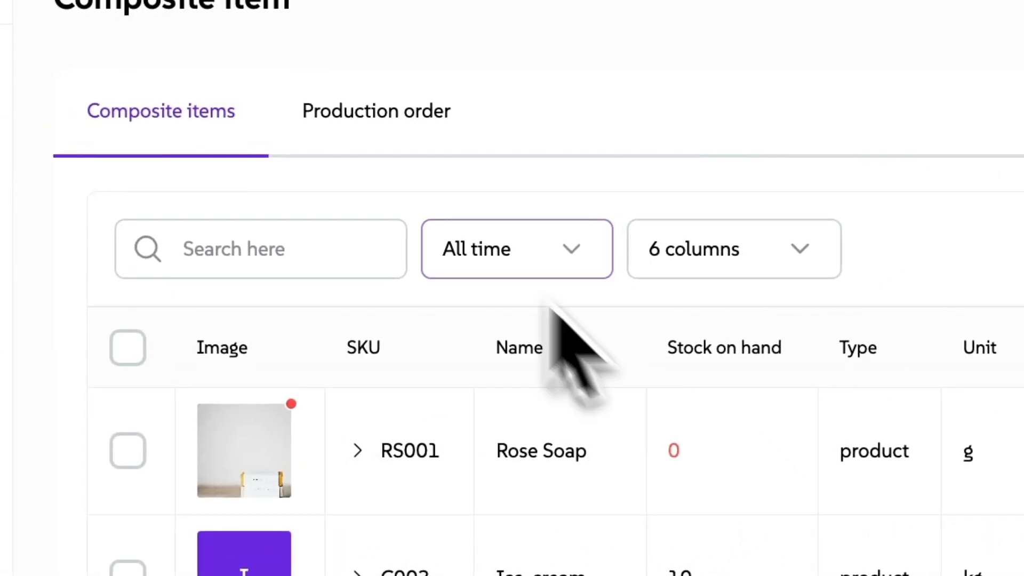
Go to the production orders, start a new production order and choose Rose Soap as its composite item.
click(397, 125)
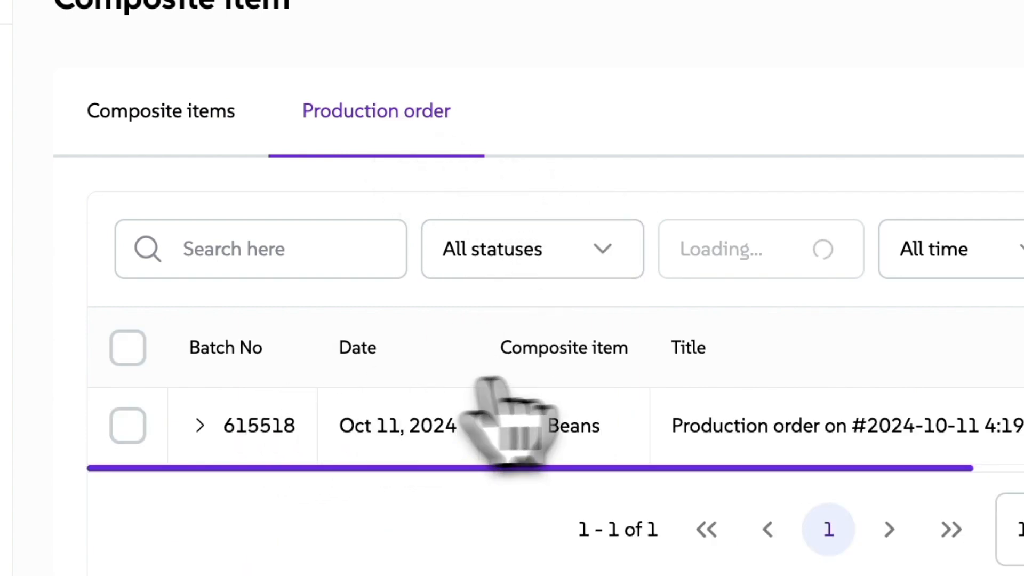
click(1023, 7)
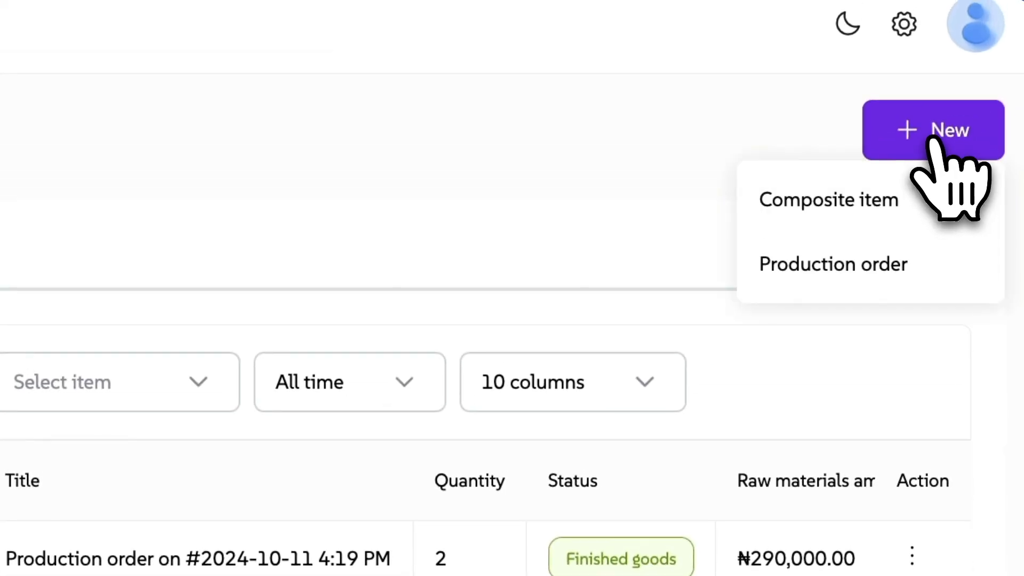
click(868, 247)
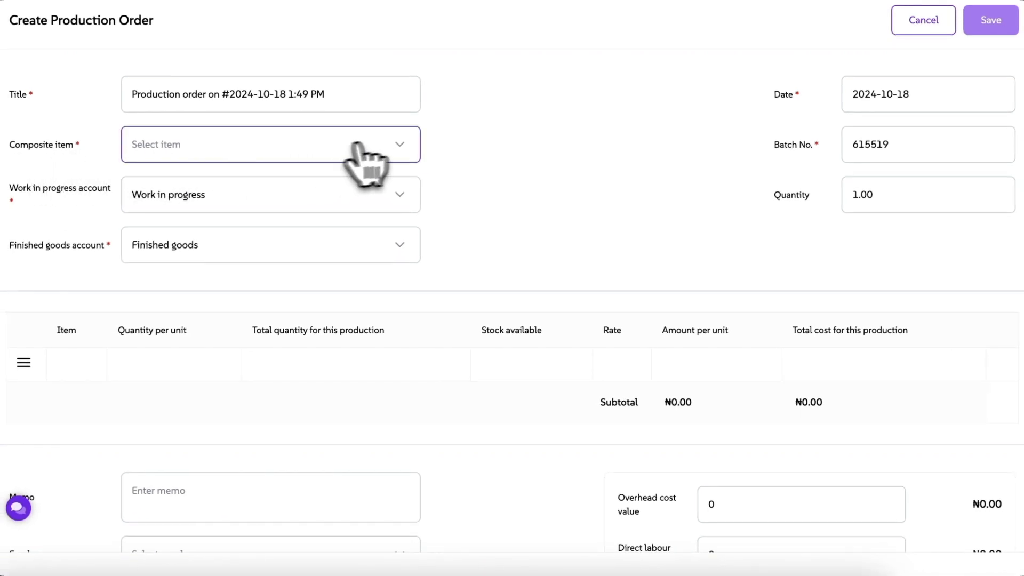
click(399, 141)
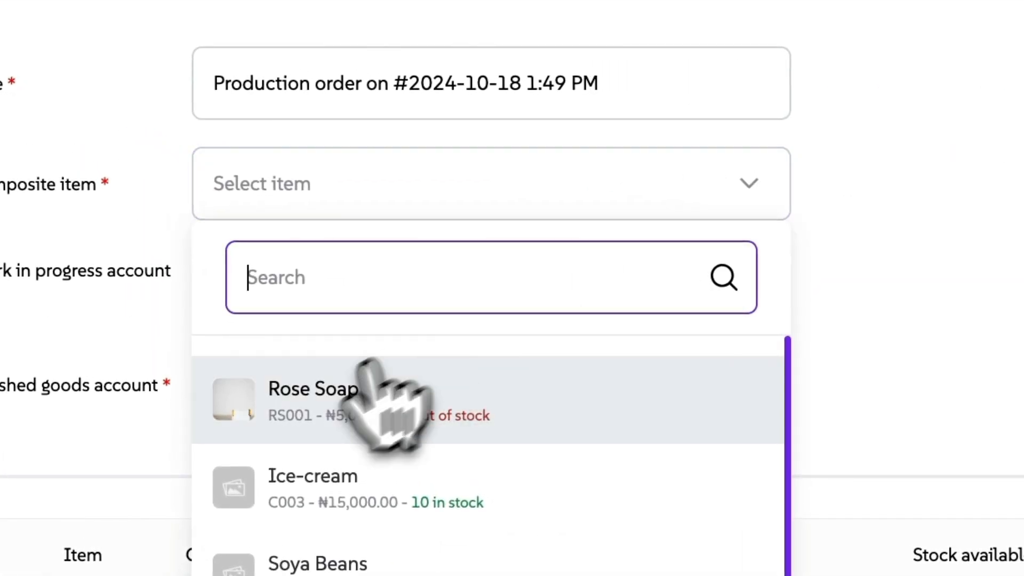
click(376, 394)
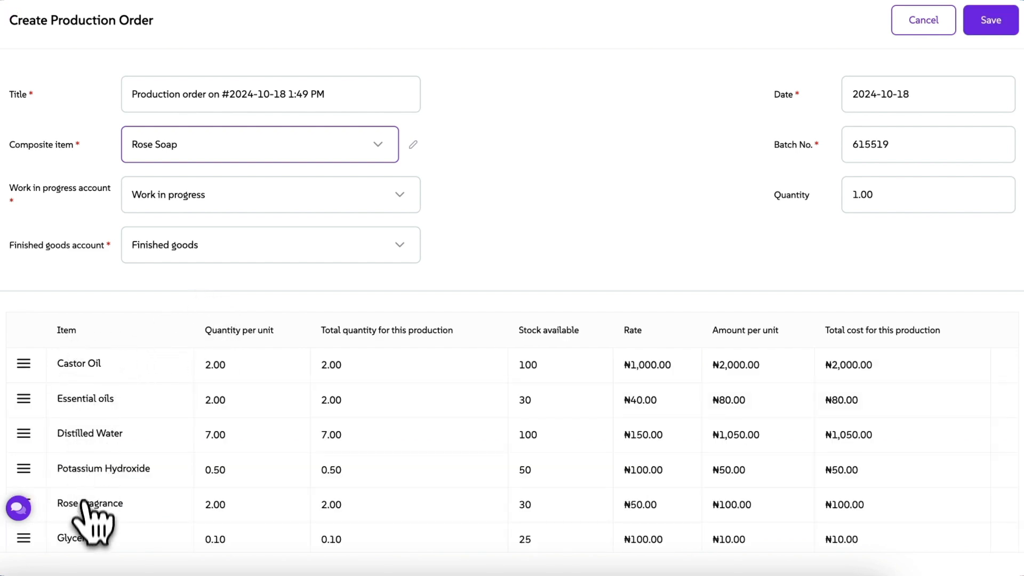
Set the quantity of the Rose Soap production order to 3.
scroll(85, 523, down, 2)
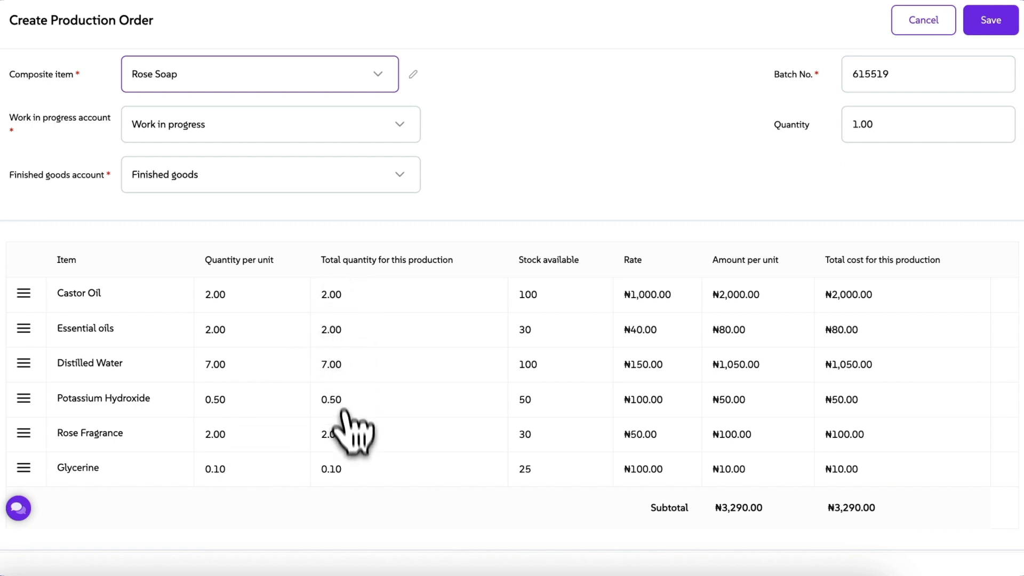
scroll(810, 213, up, 2)
double_click(856, 198)
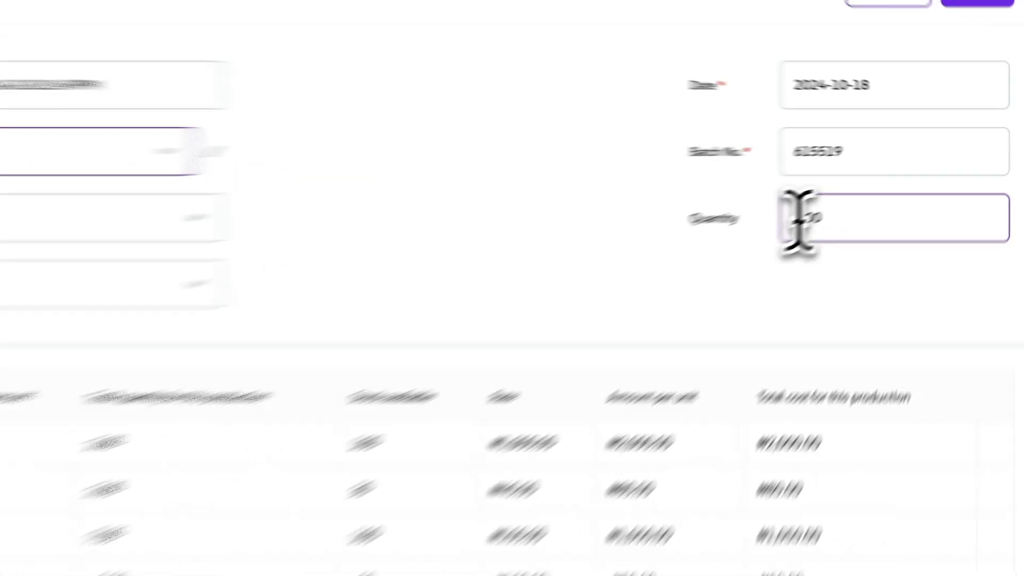
click(678, 272)
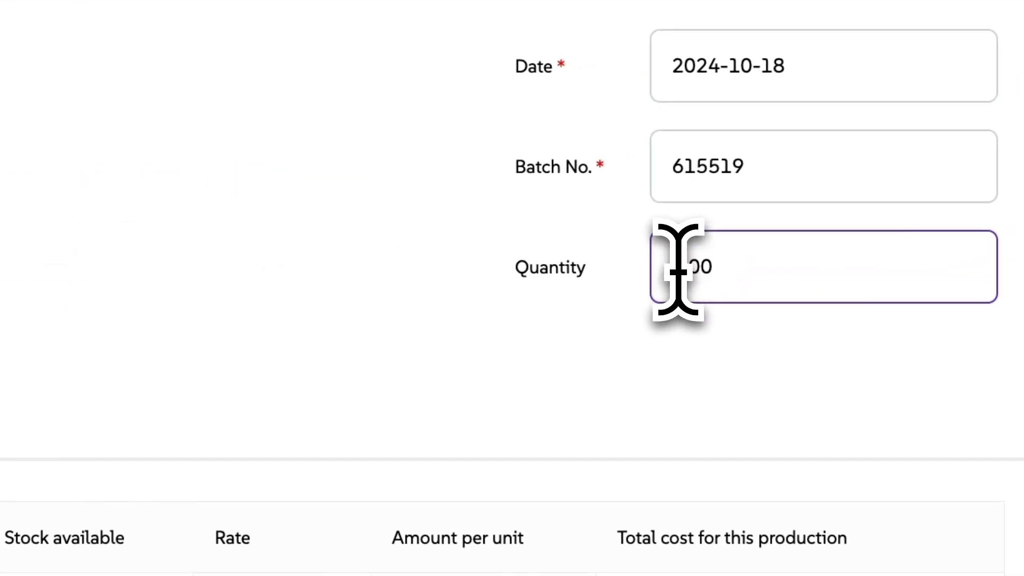
scroll(621, 513, down, 1)
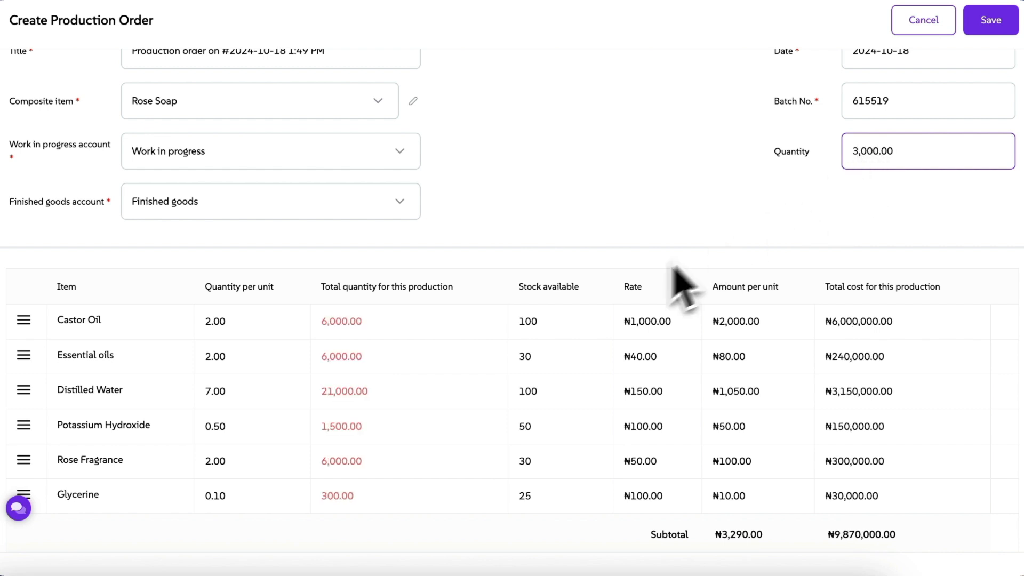
scroll(656, 277, down, 1)
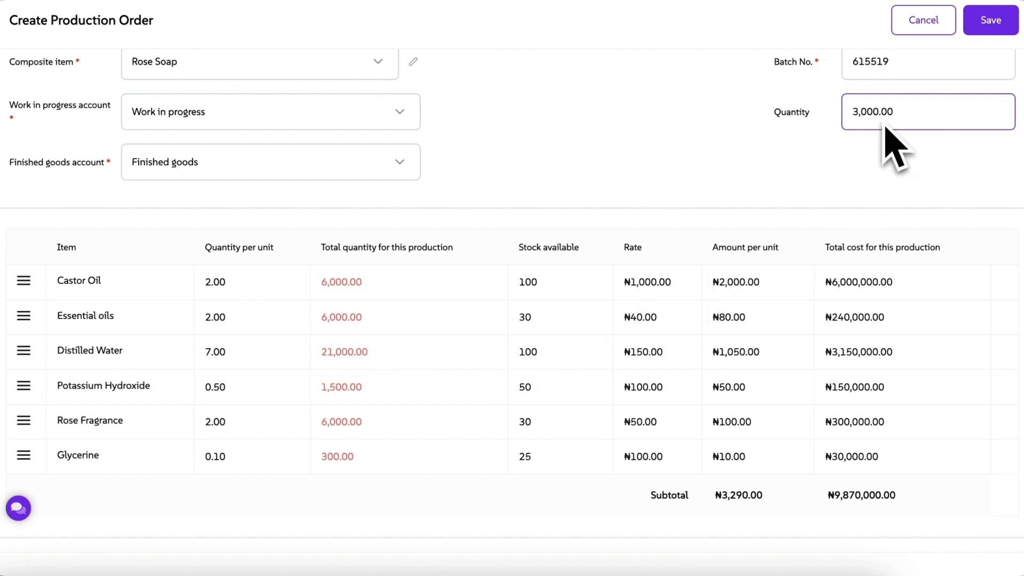
key(BackSpace)
Enter an overhead cost of 1,000, direct labour of 3,000, direct expenses of 1,000 and a deposit of 2,000.
scroll(869, 423, down, 5)
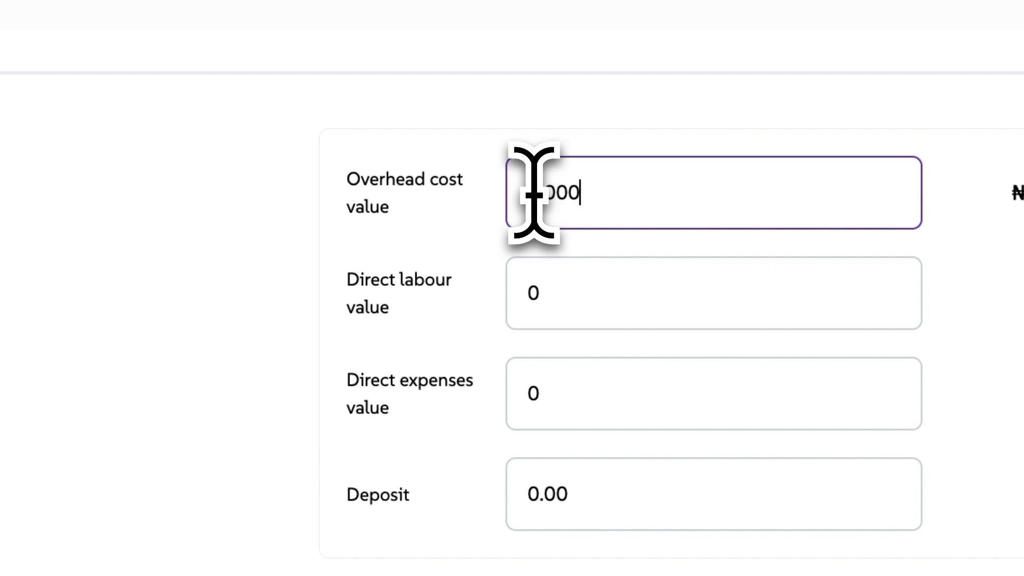
click(530, 293)
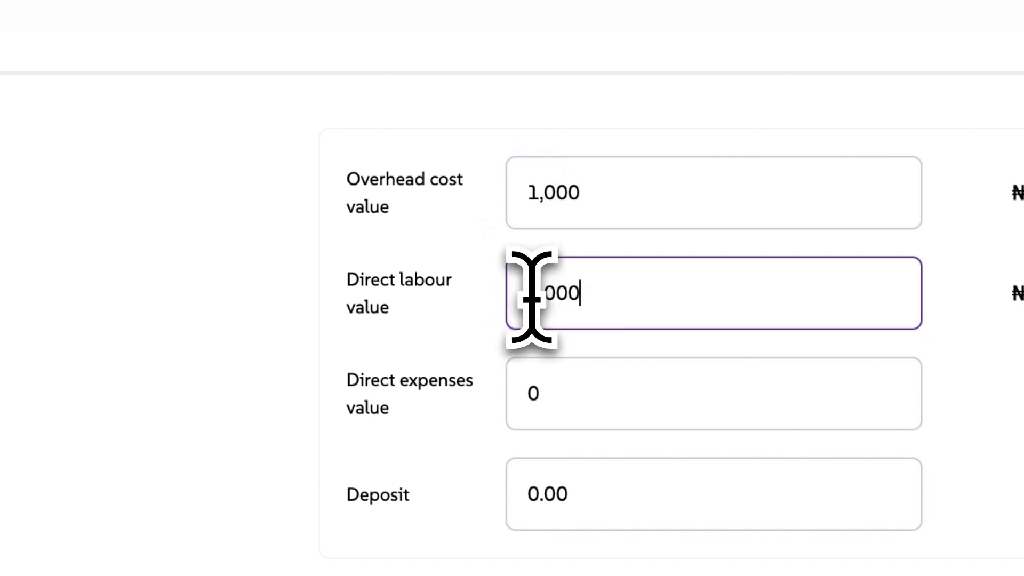
click(532, 391)
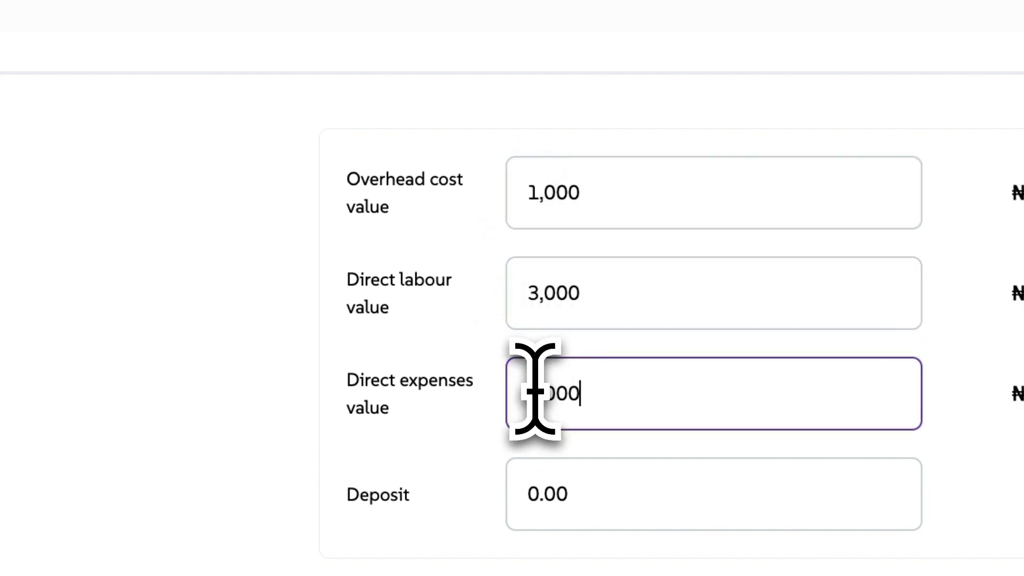
click(531, 500)
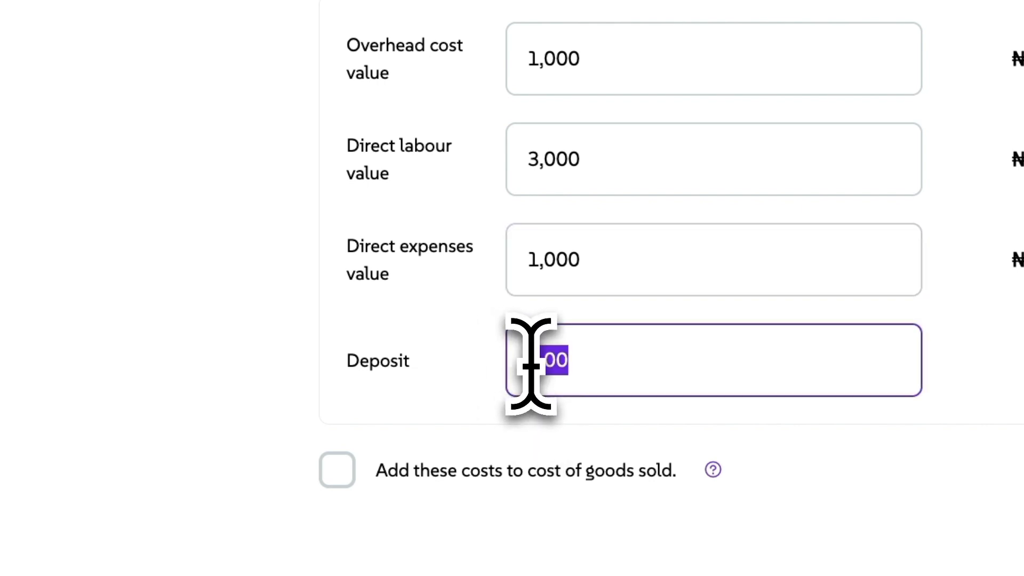
text(2000)
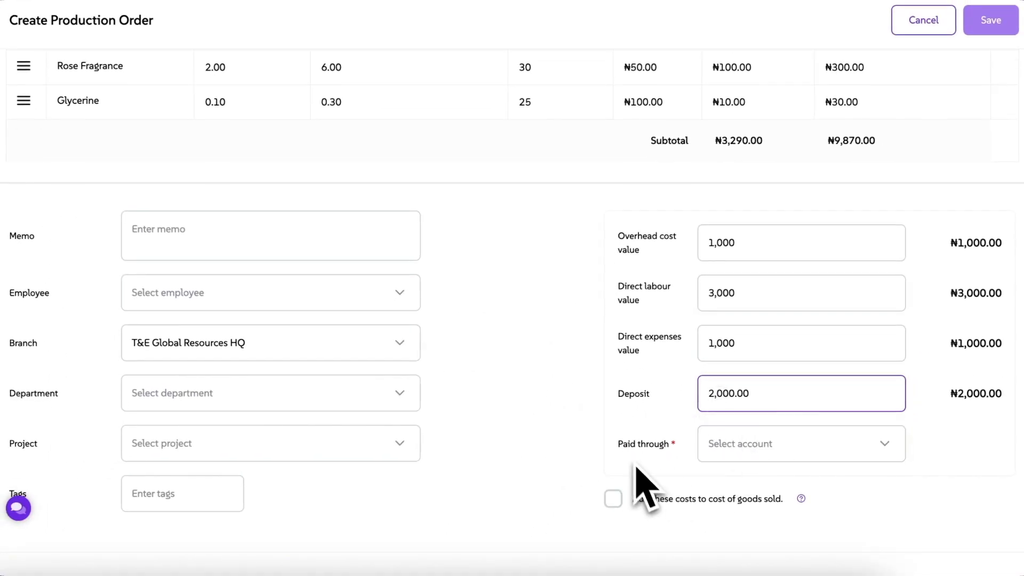
Choose UBA as the account the deposit is paid through and add these costs to the cost of goods sold.
click(819, 443)
click(758, 375)
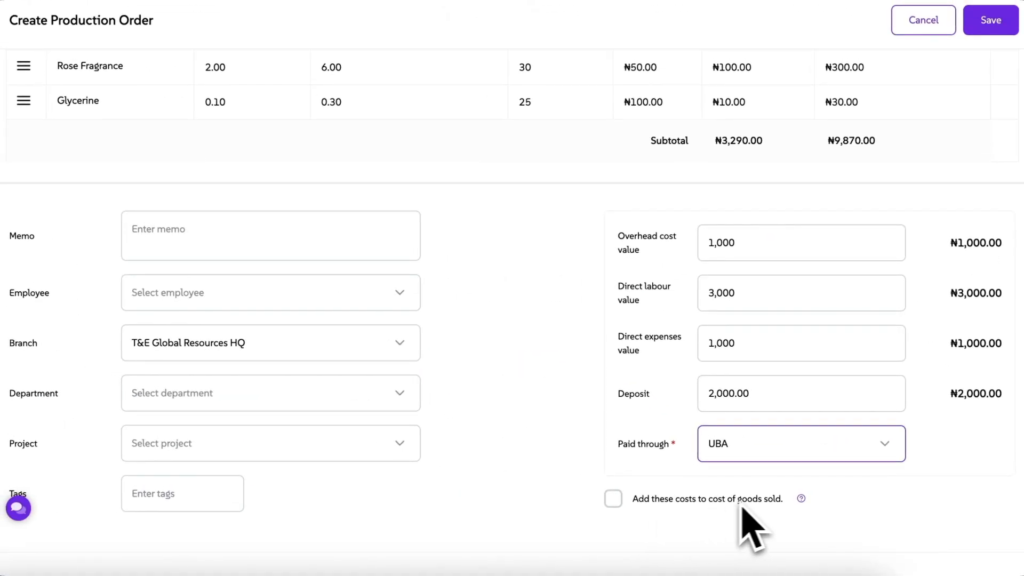
mouse_move(801, 498)
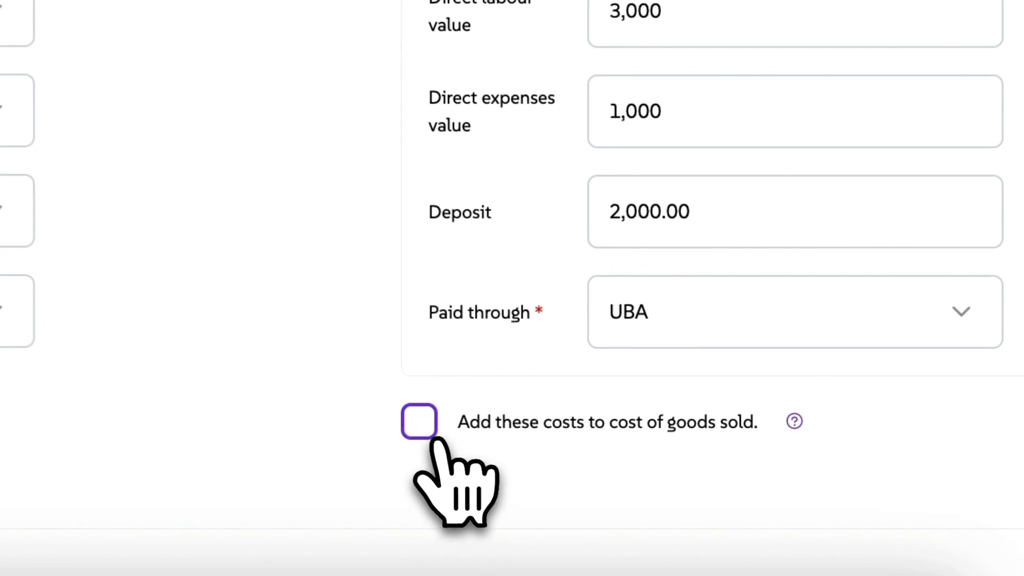
click(424, 432)
scroll(595, 453, down, 3)
scroll(595, 450, down, 2)
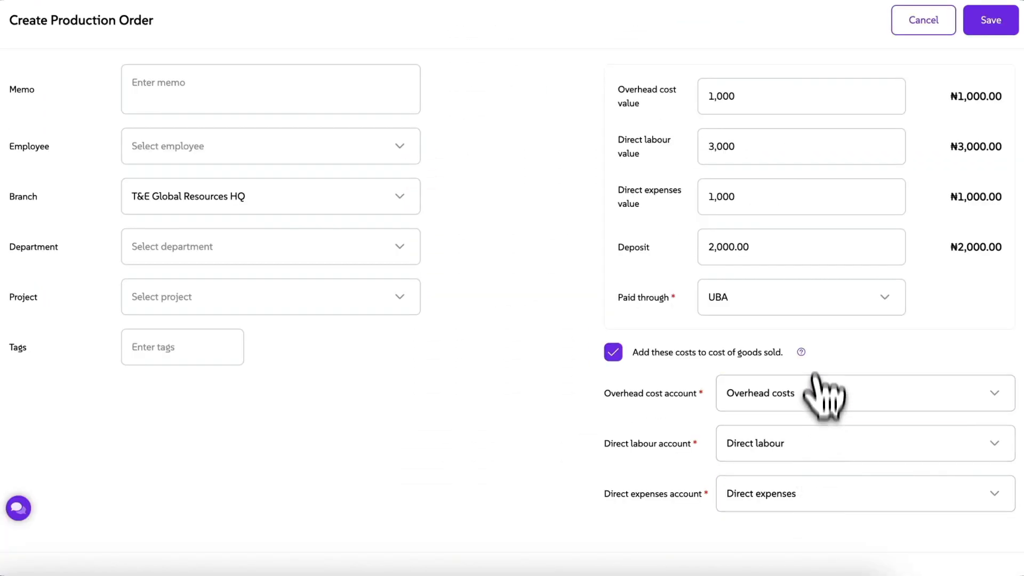
Save the Rose Soap production order as work in progress and confirm.
scroll(703, 141, up, 6)
scroll(813, 342, up, 5)
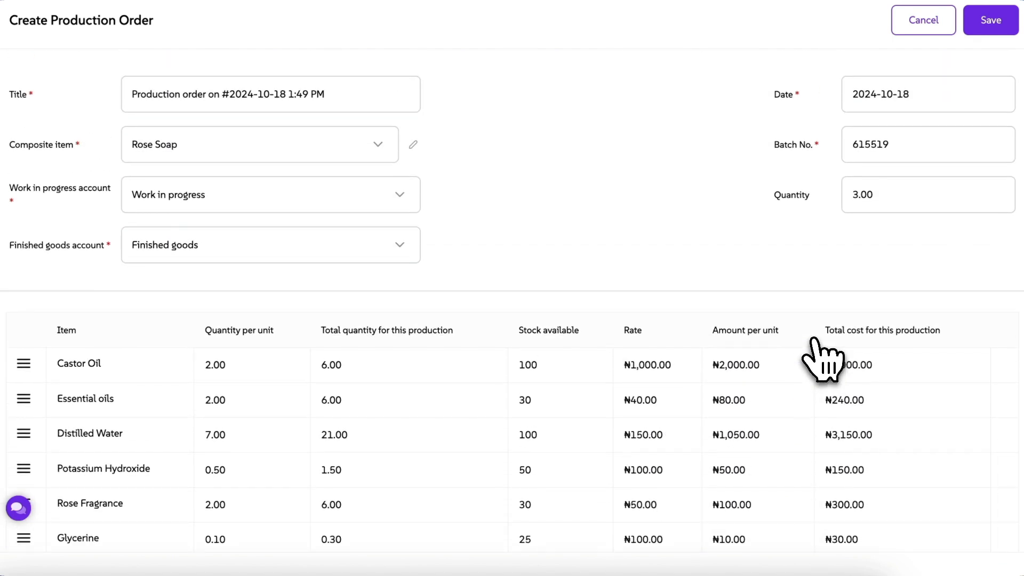
click(987, 26)
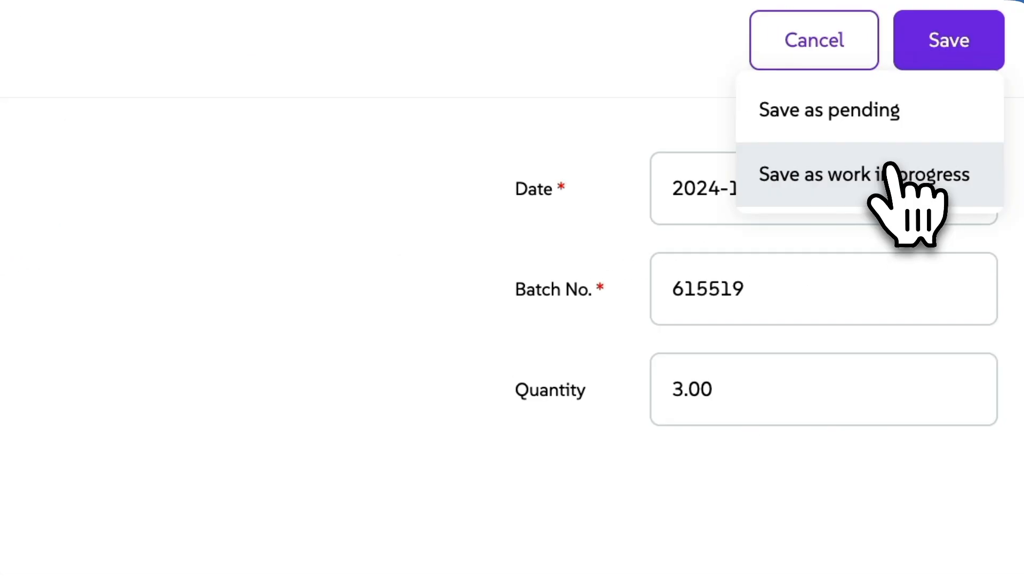
click(889, 168)
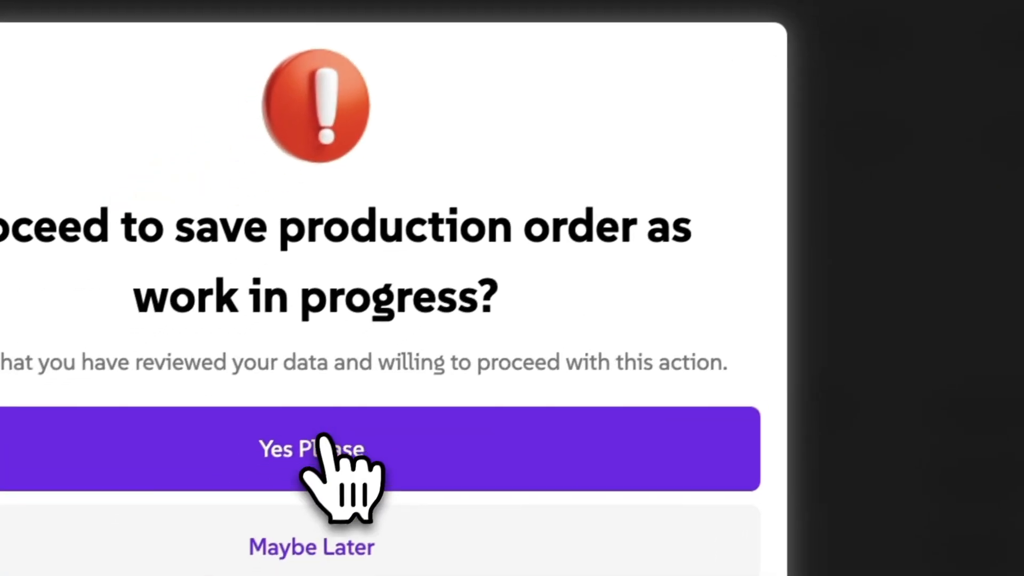
click(323, 440)
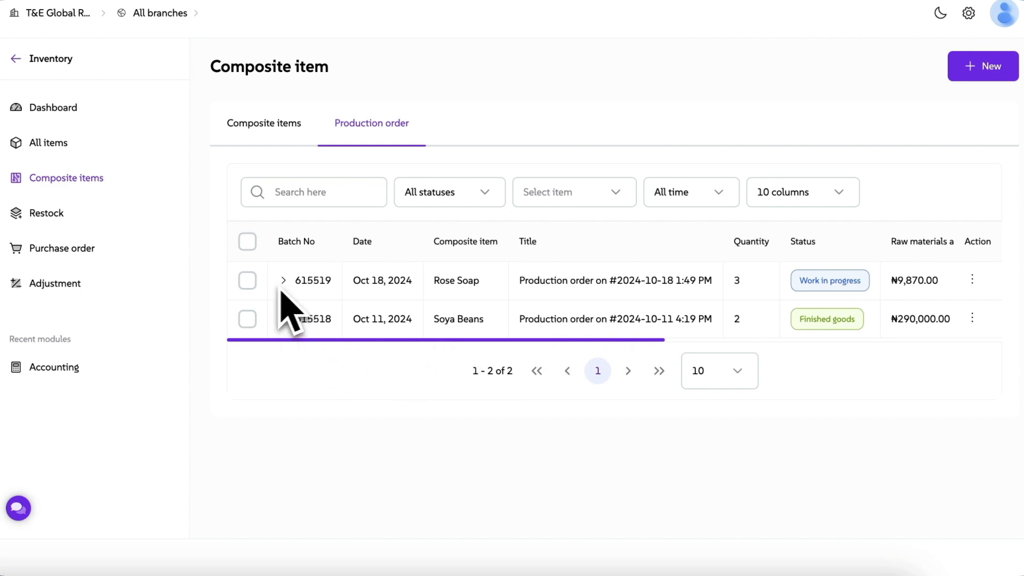
Set the Rose Soap production order to finished goods and confirm the change.
click(248, 280)
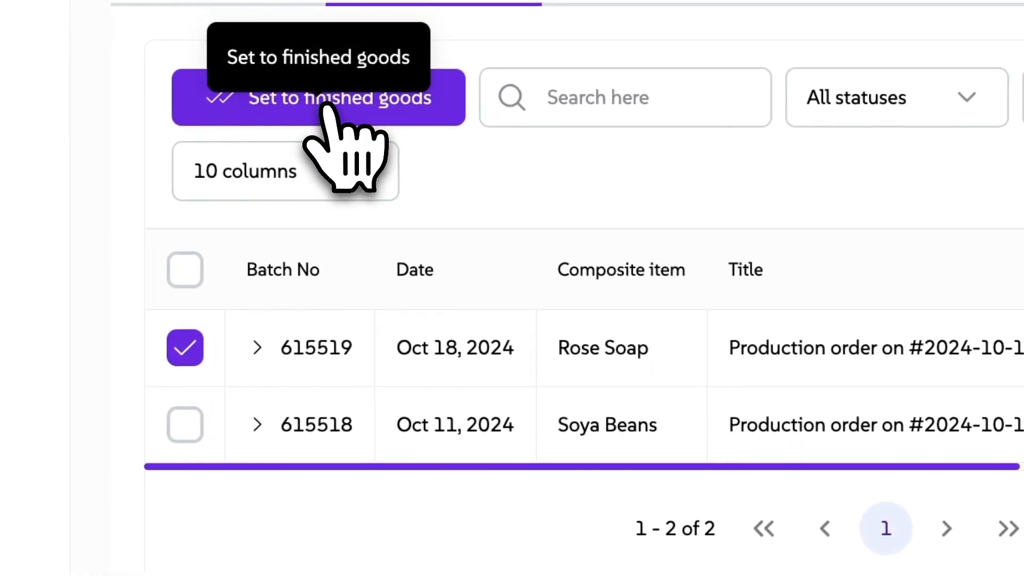
click(323, 105)
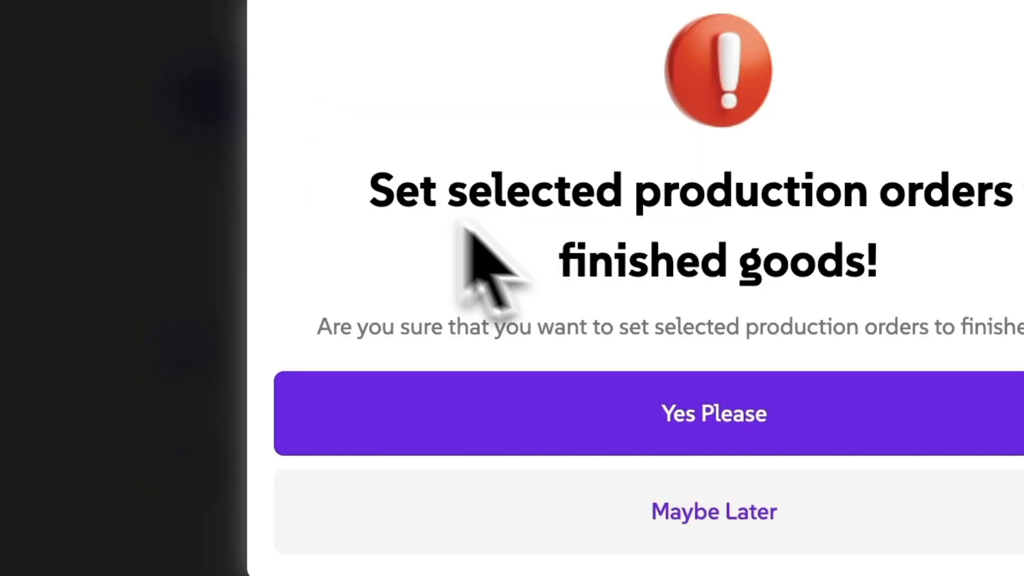
click(768, 406)
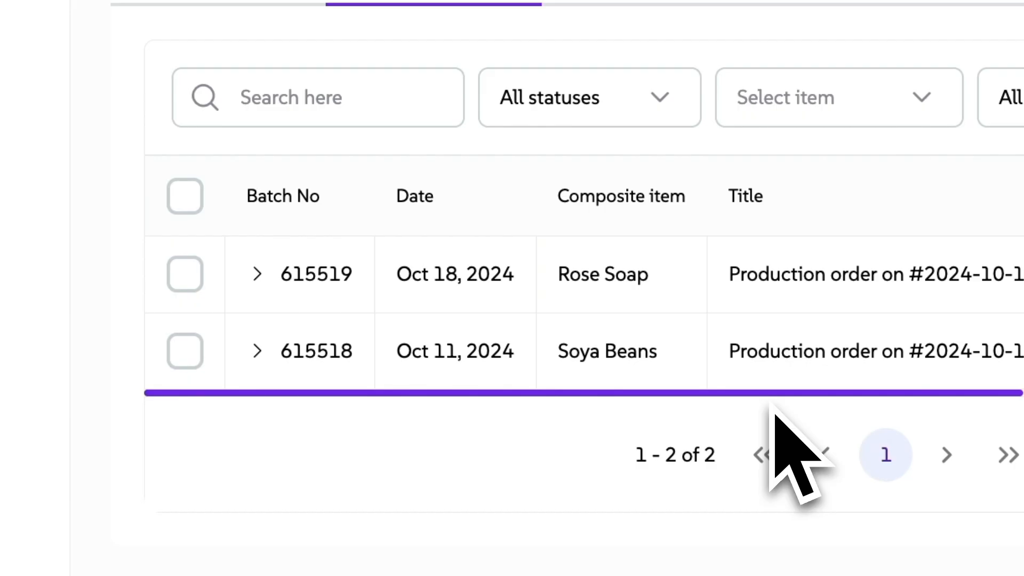
Expand the Rose Soap production order to examine its raw materials and cost columns, and return to the composite items list.
click(257, 274)
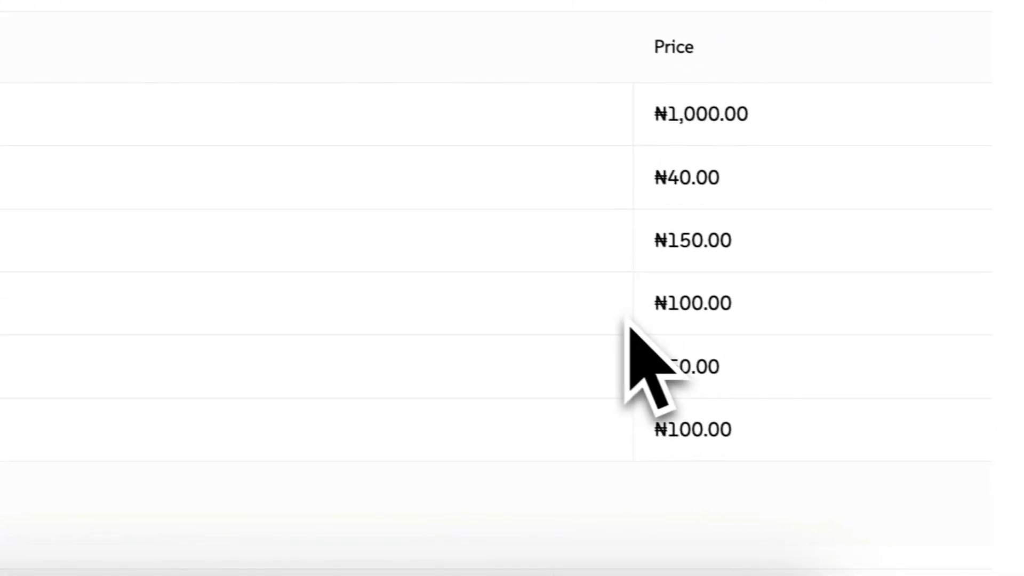
scroll(606, 236, right, 8)
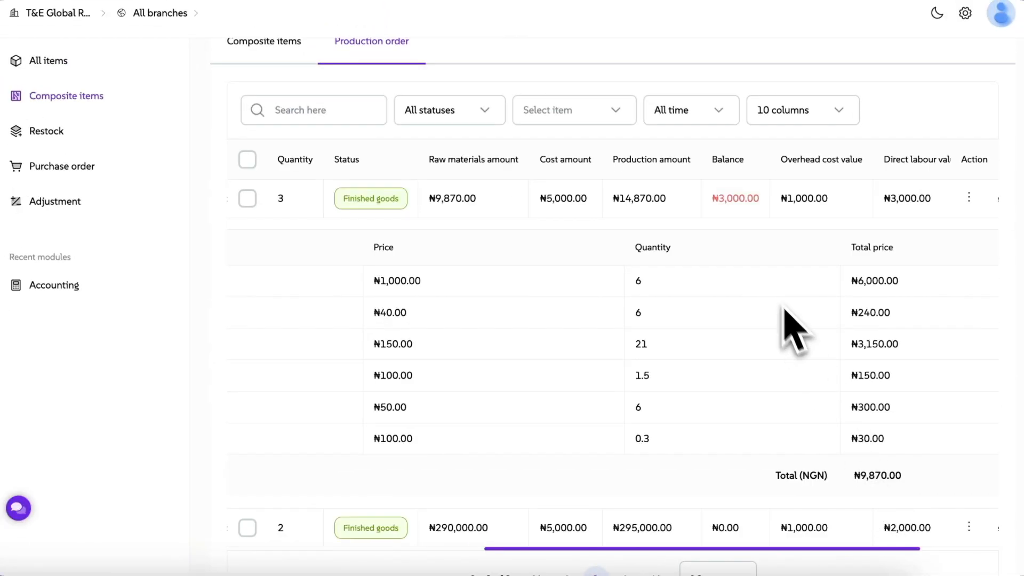
scroll(844, 192, right, 5)
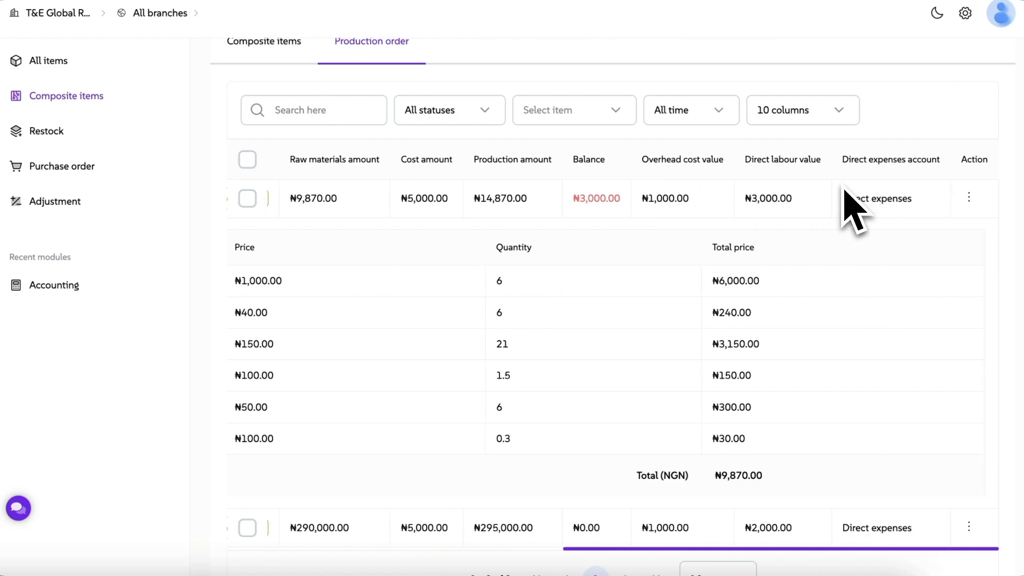
scroll(767, 202, left, 3)
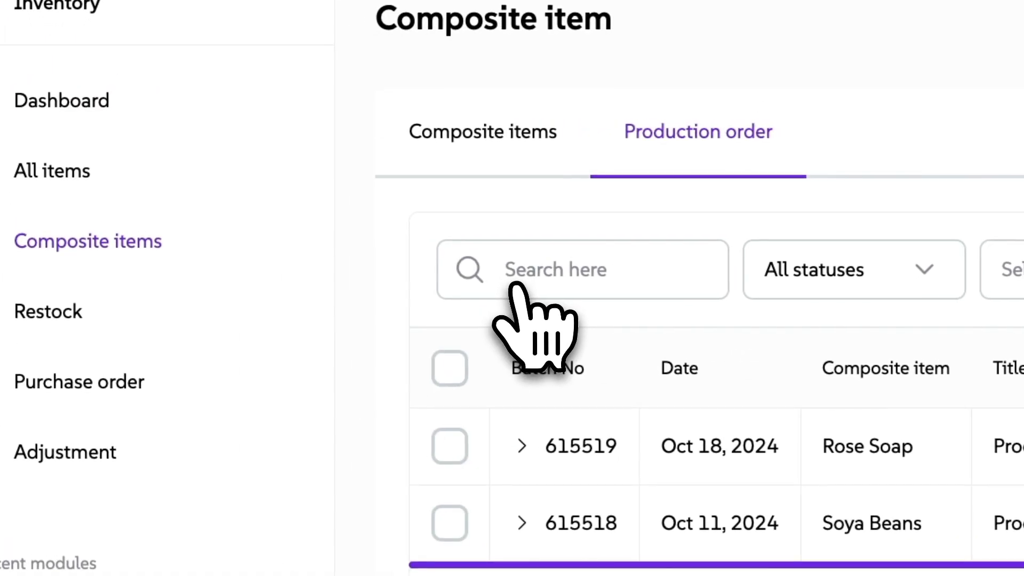
click(484, 136)
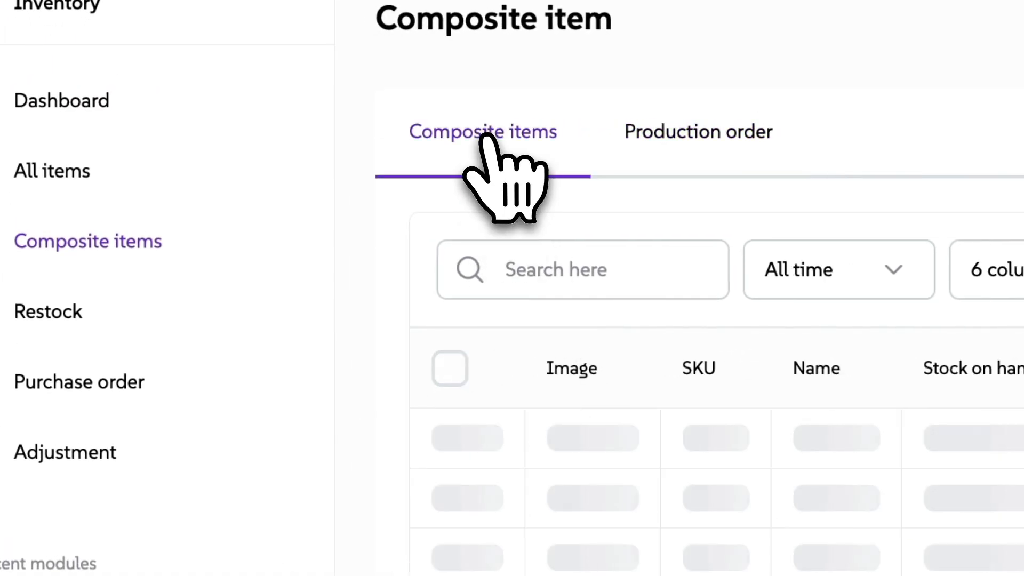